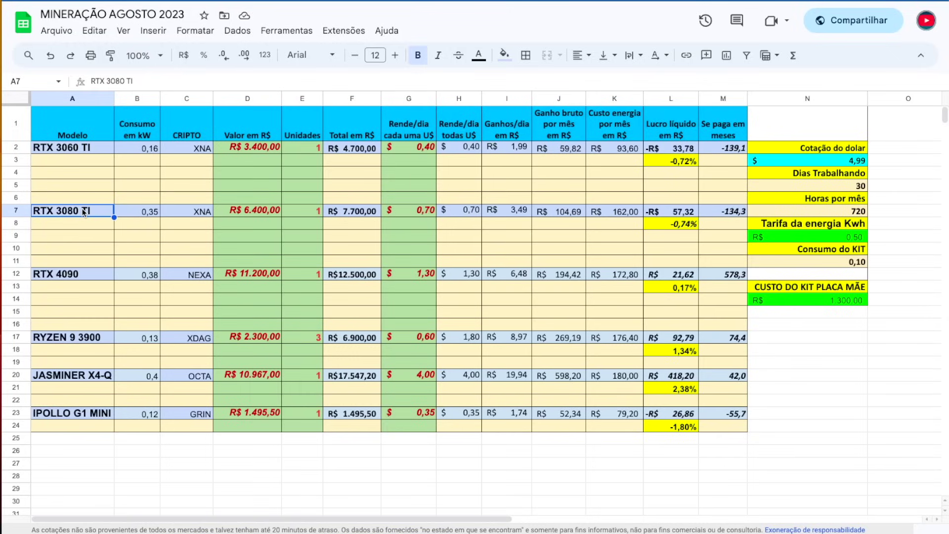
# - Review the RTX 3060 TI, RTX 3080 TI and RTX 4090 models, plus the 3060 TI's price, units and daily yield
pyautogui.click(83, 276)
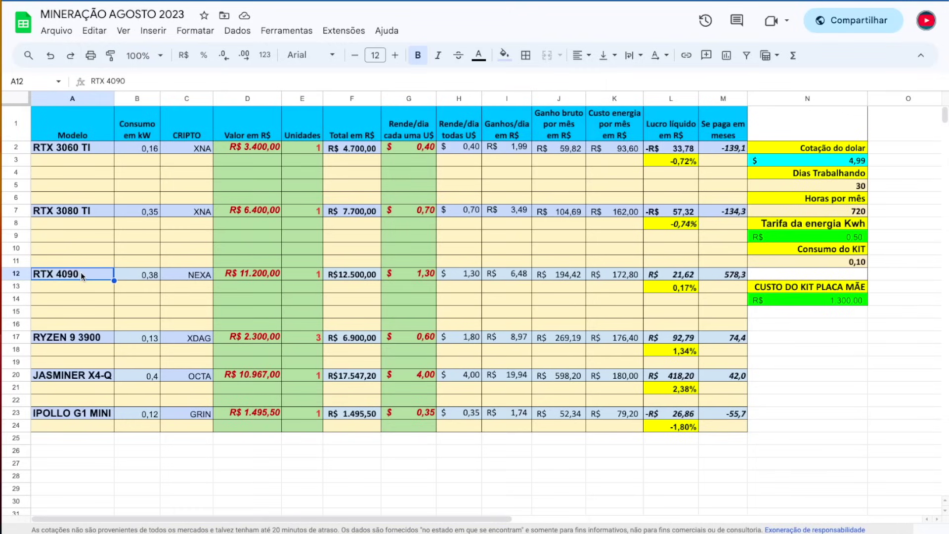
pyautogui.click(78, 149)
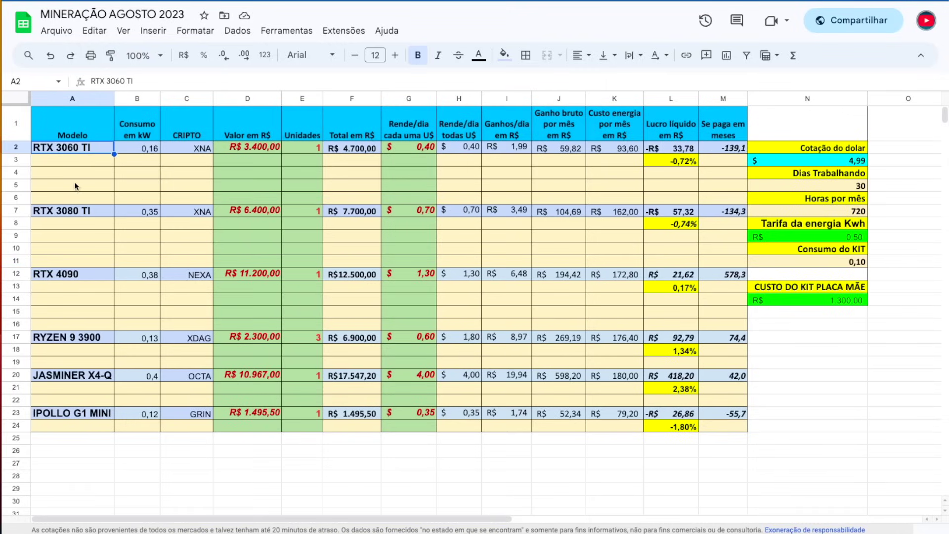
pyautogui.moveTo(74, 162); pyautogui.dragTo(77, 258)
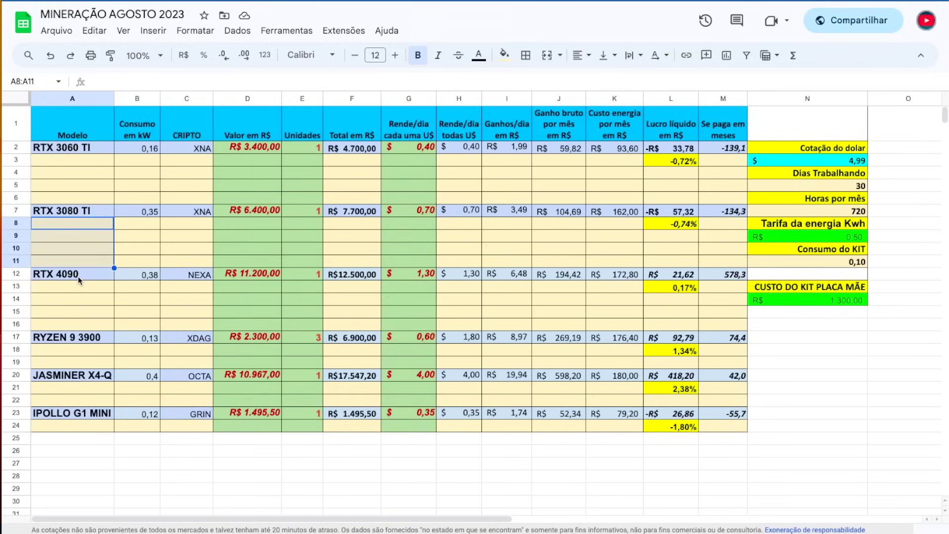
pyautogui.click(82, 211)
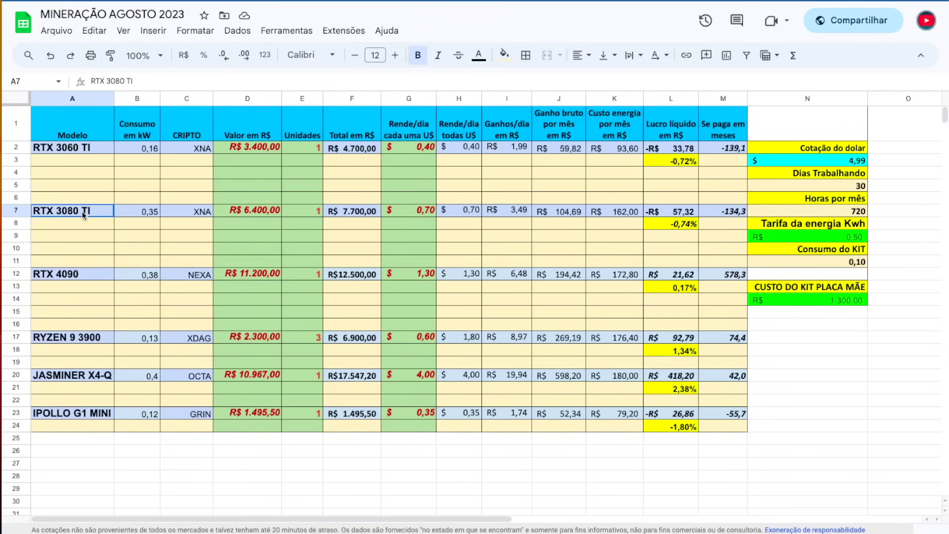
pyautogui.click(83, 150)
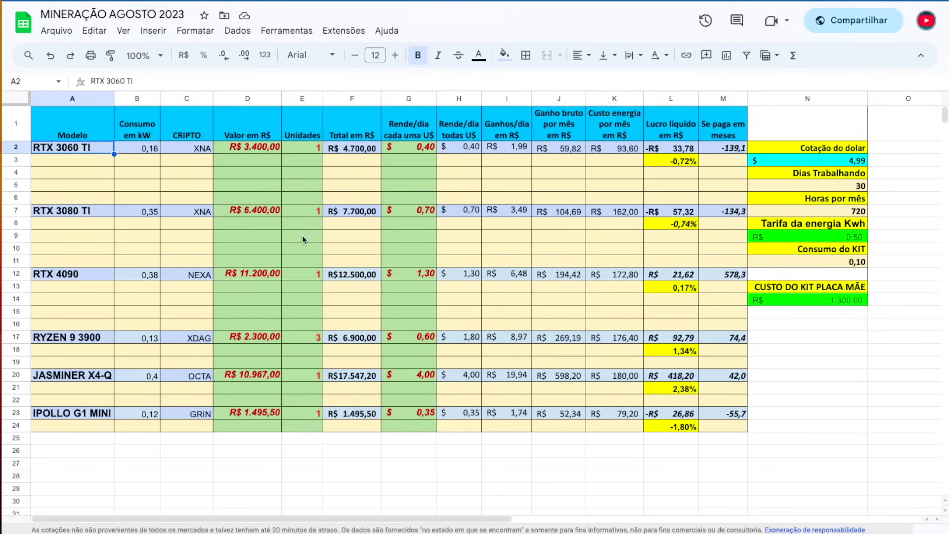
pyautogui.click(252, 146)
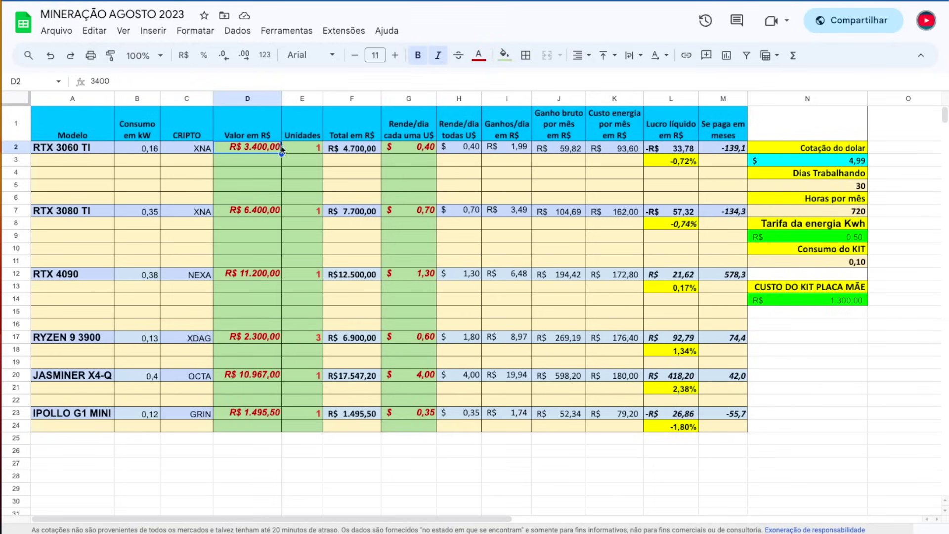
pyautogui.click(298, 146)
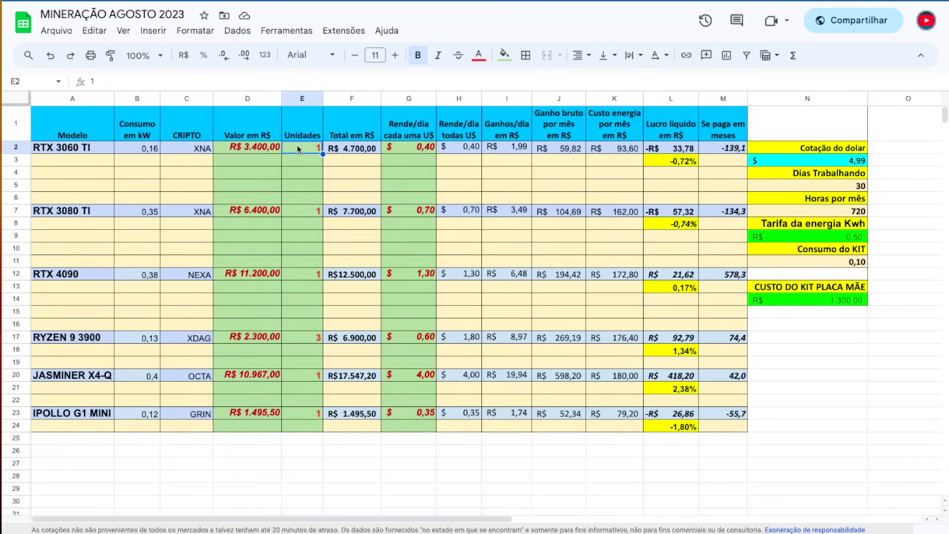
pyautogui.click(414, 151)
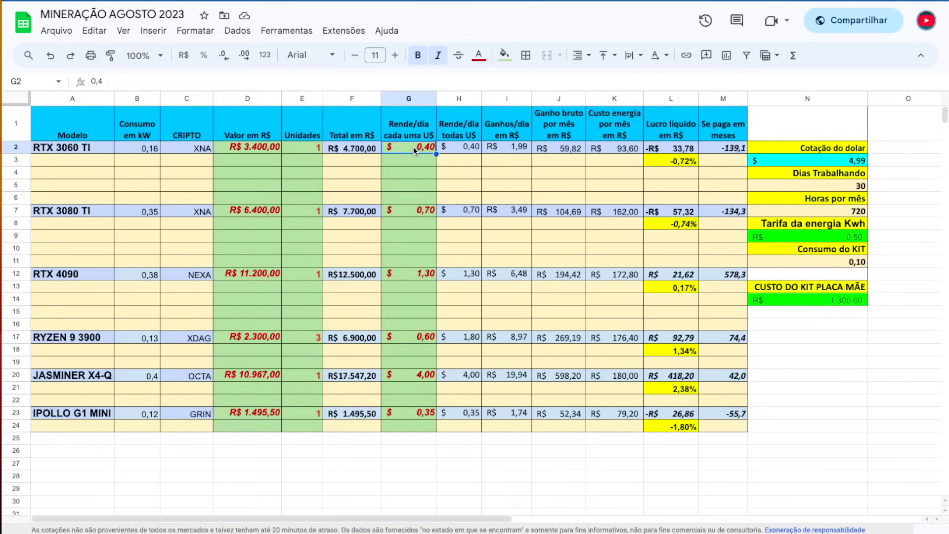
# - Examine the dollar quotation formula, the working days and the hours per month among the calculation parameters
pyautogui.click(848, 162)
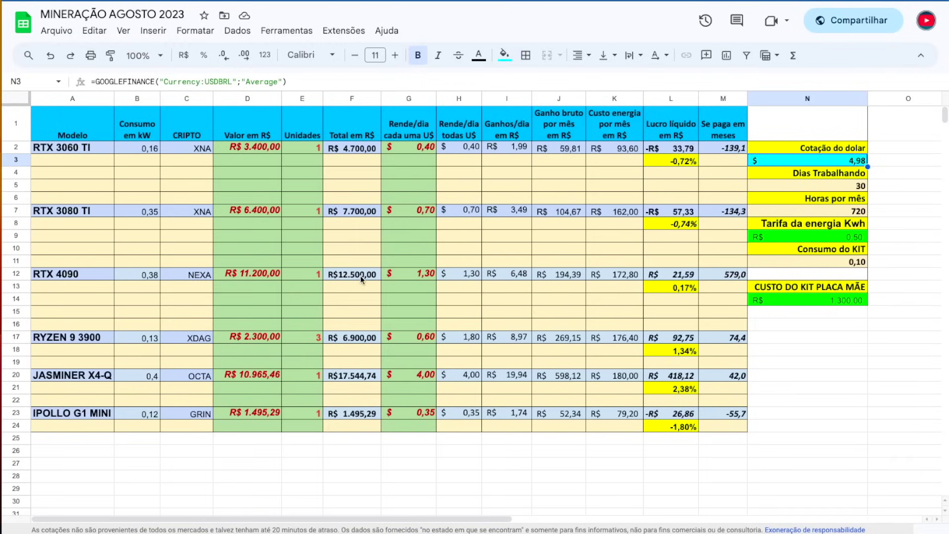
pyautogui.click(856, 211)
pyautogui.click(859, 187)
pyautogui.click(858, 208)
pyautogui.click(855, 183)
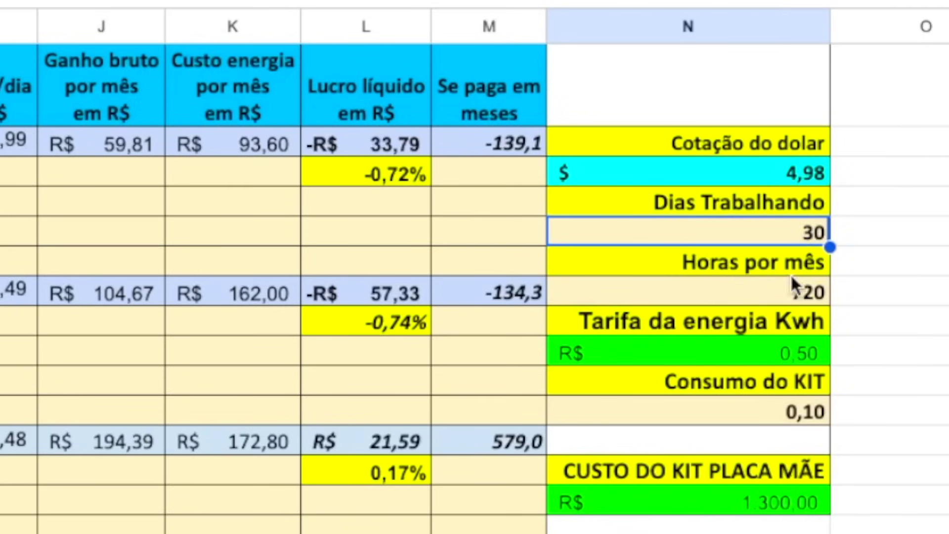
pyautogui.click(782, 296)
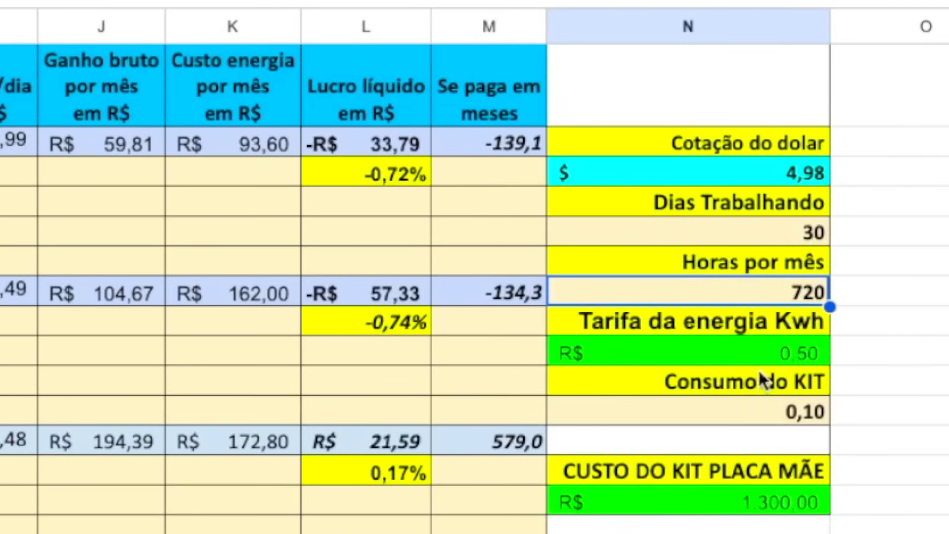
# - Try the energy tariff per kWh in cell N9 at 1 and at 0,5
pyautogui.click(778, 351)
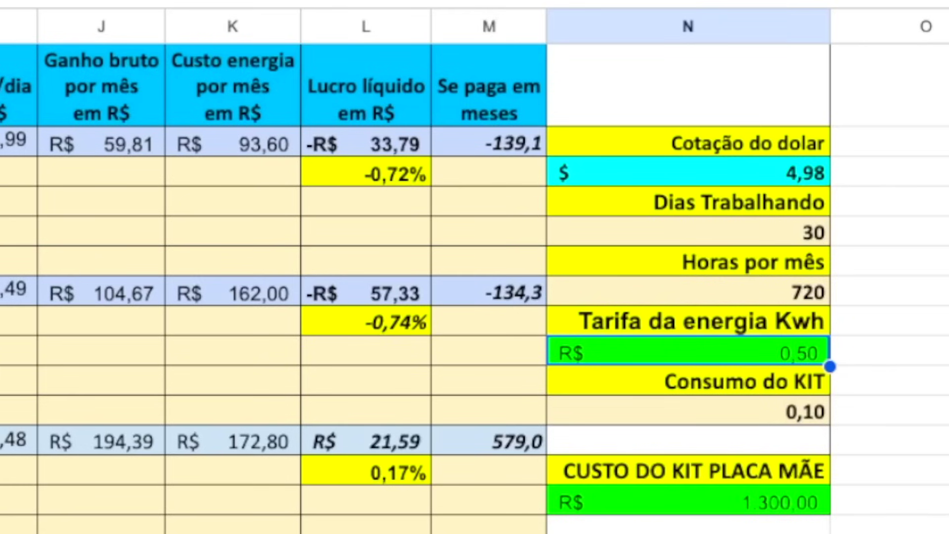
pyautogui.write('1')
pyautogui.press('Return')
pyautogui.click(803, 346)
pyautogui.write('0,5')
pyautogui.press('Return')
# - Set the energy tariff per kWh in cell N9 to 0
pyautogui.click(774, 346)
pyautogui.write('0')
pyautogui.press('Return')
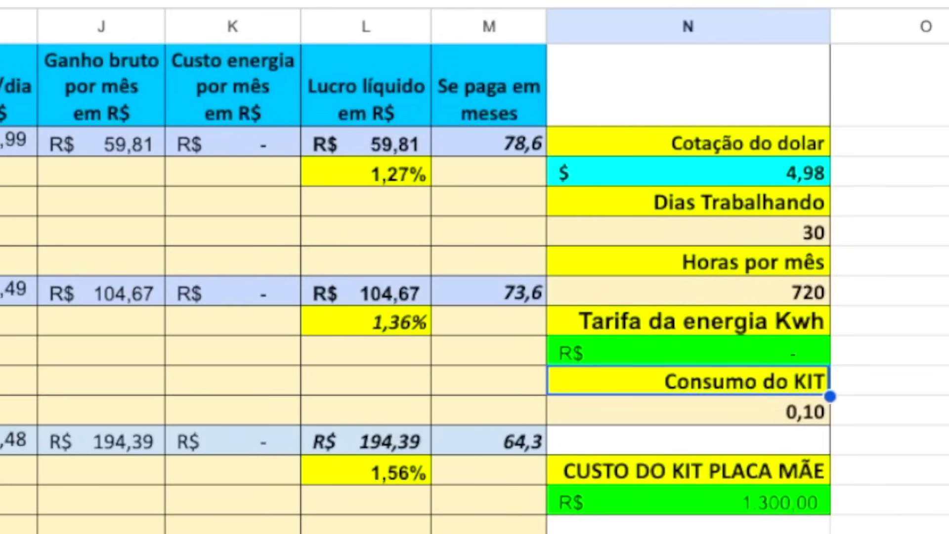
# - Check the energy tariff, the kit consumption and the motherboard kit cost parameters
pyautogui.click(788, 346)
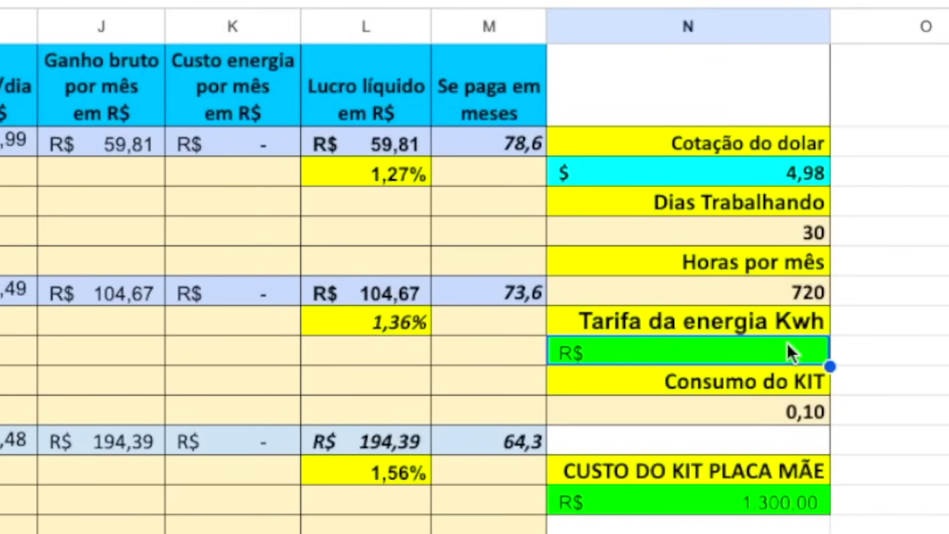
pyautogui.click(777, 405)
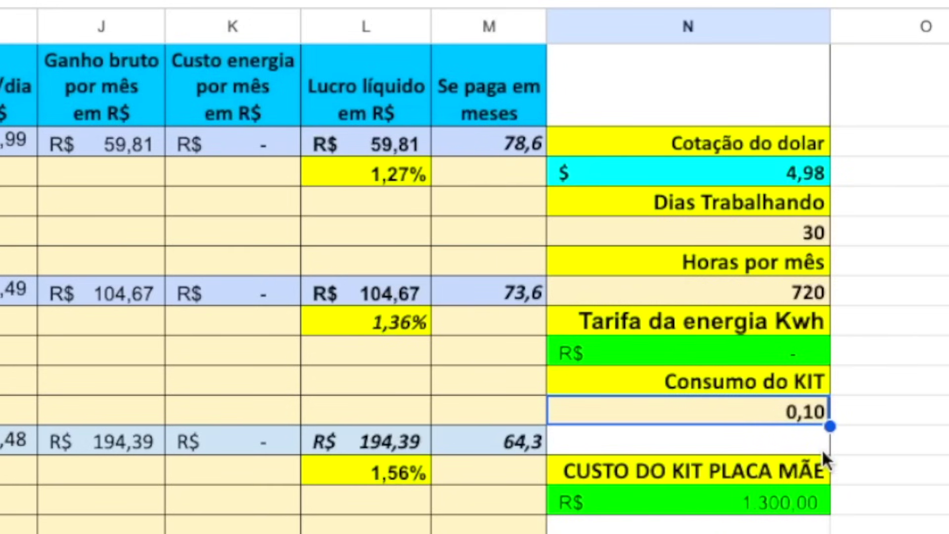
pyautogui.click(786, 499)
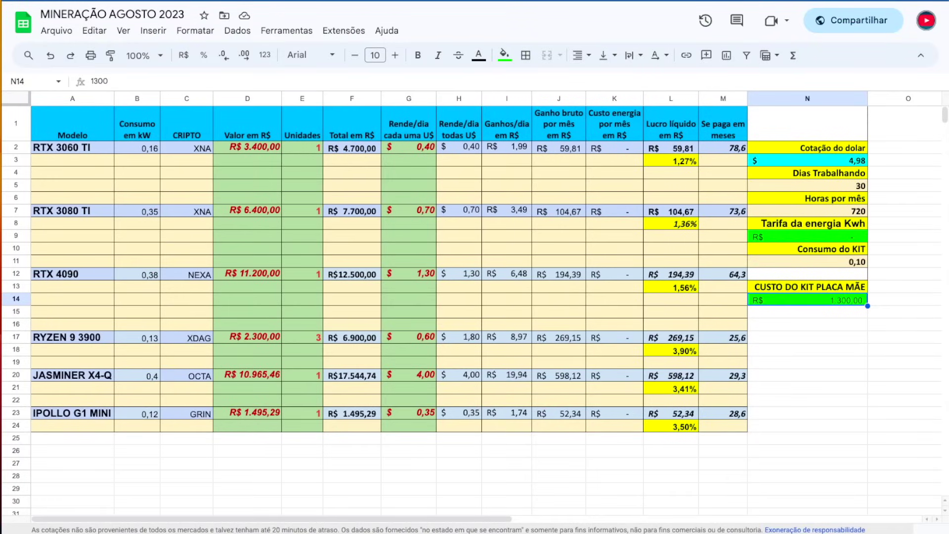
# - Look through the purchase link sections for the Ryzen 9 3900, Jasminer X4-Q, iPollo G1 Mini, RTX 3060 TI, RTX 3080 TI and RTX 4090
pyautogui.scroll(-5, 320, 342)
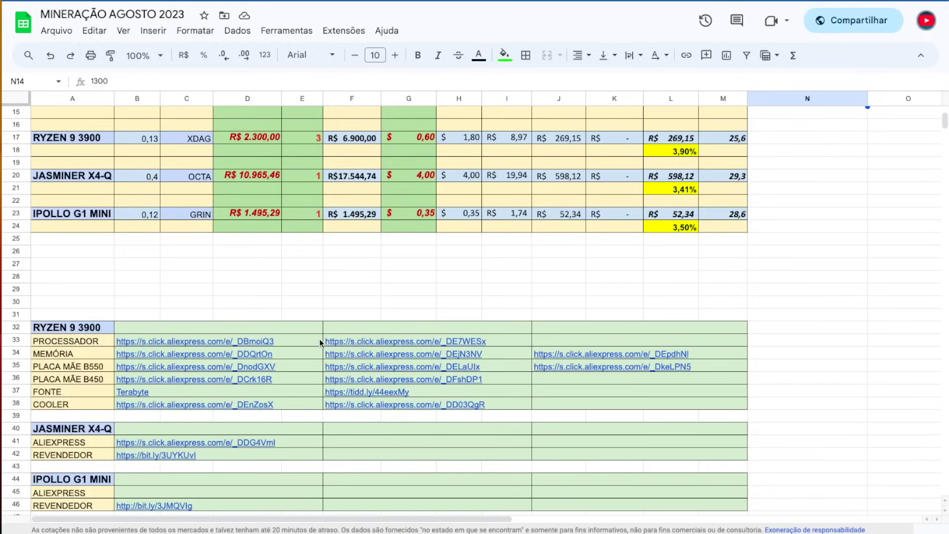
pyautogui.click(87, 329)
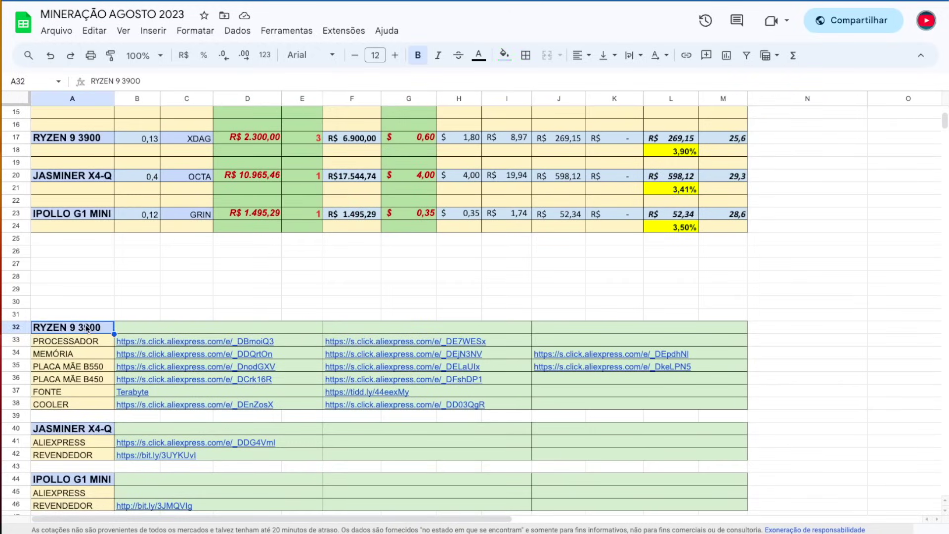
pyautogui.scroll(-1, 87, 330)
pyautogui.scroll(-1, 86, 328)
pyautogui.click(80, 356)
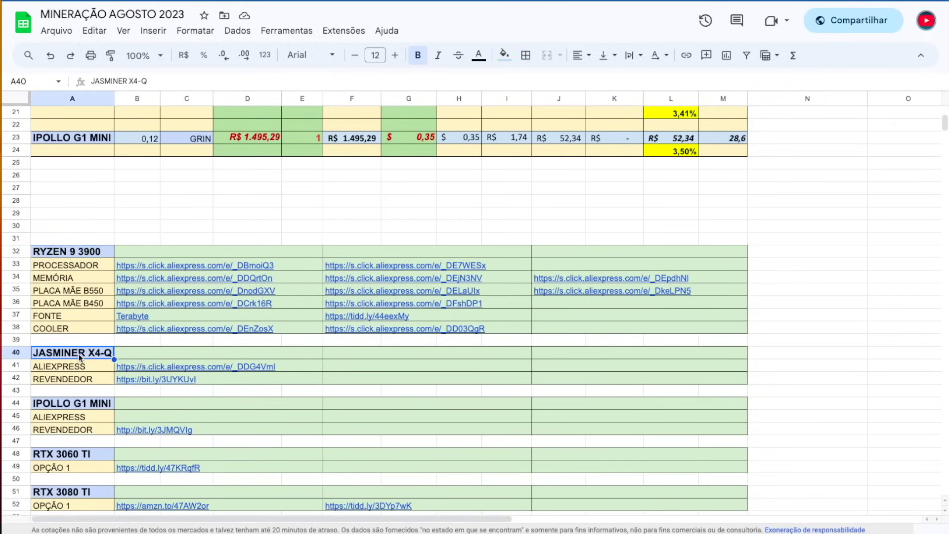
pyautogui.scroll(-1, 79, 357)
pyautogui.scroll(-1, 79, 352)
pyautogui.click(77, 354)
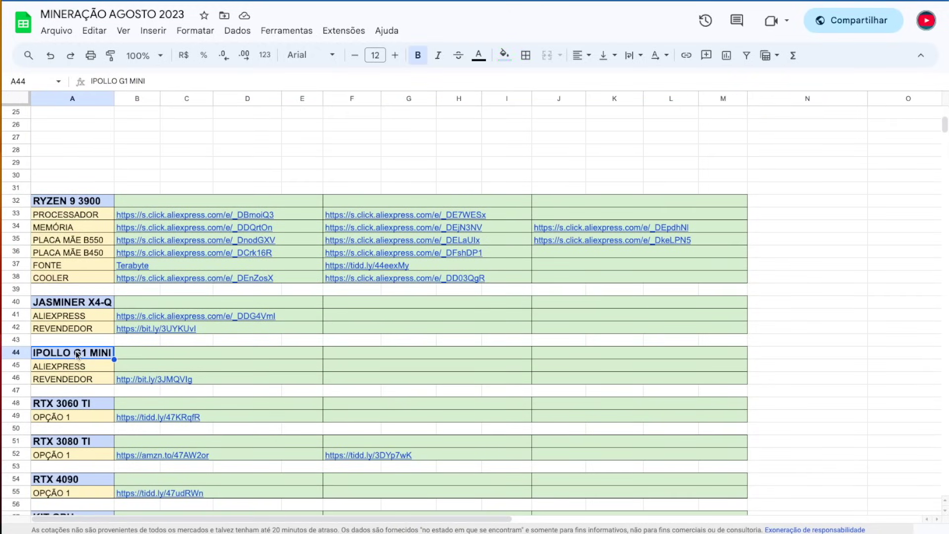
pyautogui.scroll(-1, 74, 353)
pyautogui.click(77, 365)
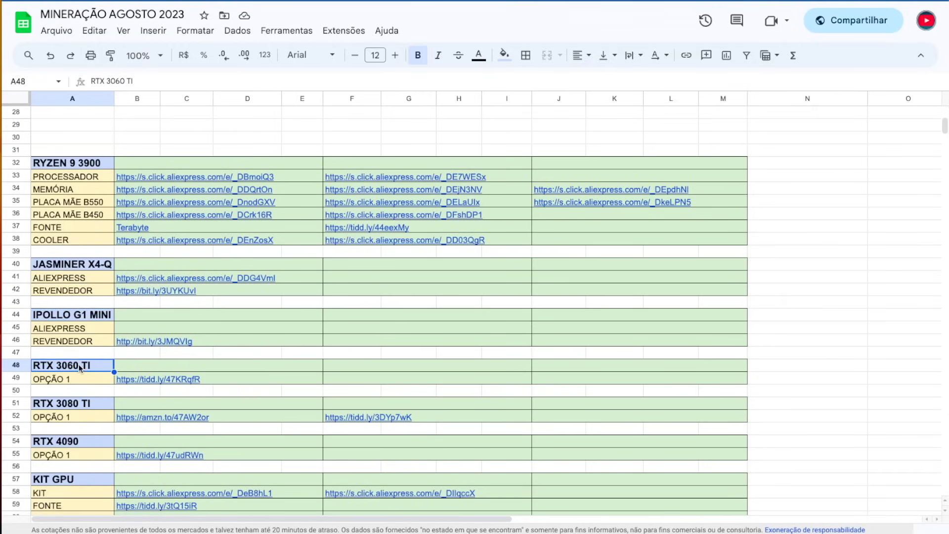
pyautogui.click(79, 407)
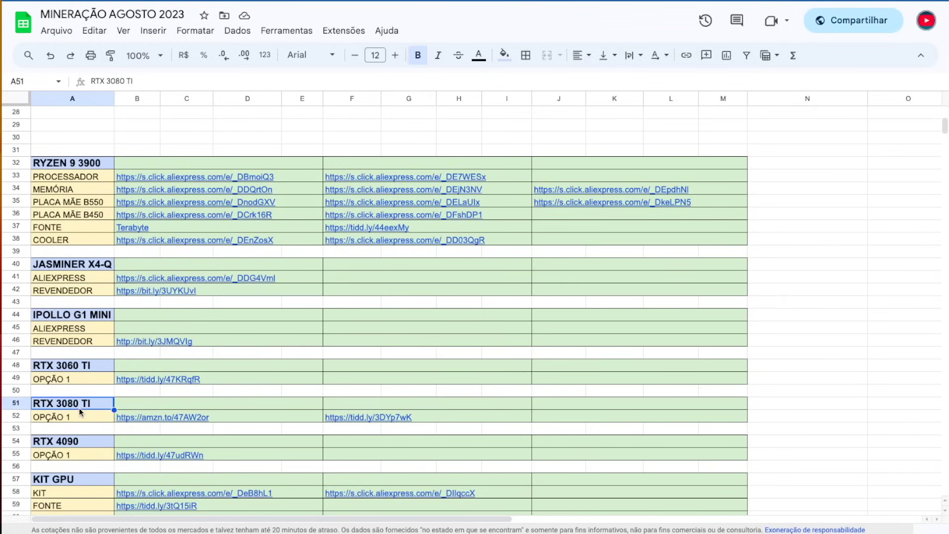
pyautogui.click(78, 441)
# - Examine the KIT GPU section with its purchase links for the kit, power supply and riser
pyautogui.scroll(-3, 78, 442)
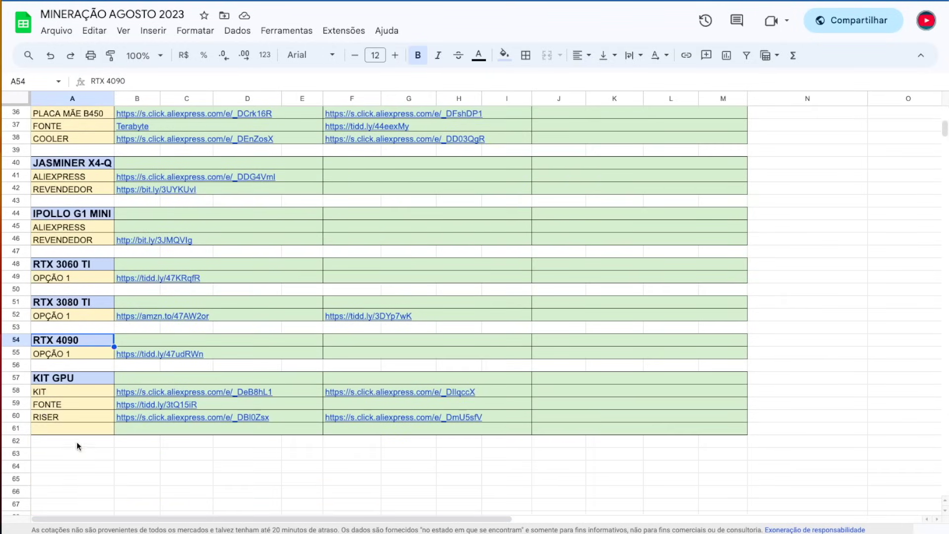
pyautogui.click(72, 381)
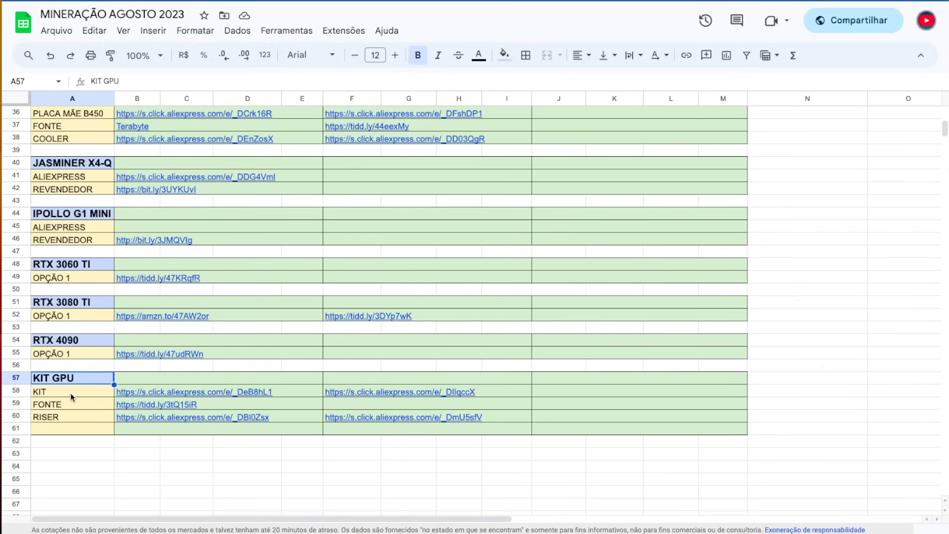
pyautogui.click(73, 390)
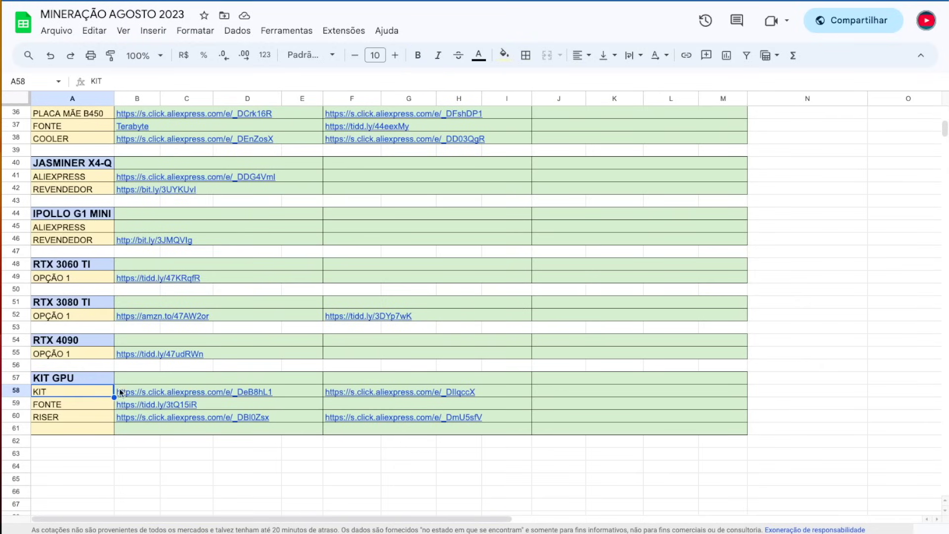
pyautogui.click(102, 408)
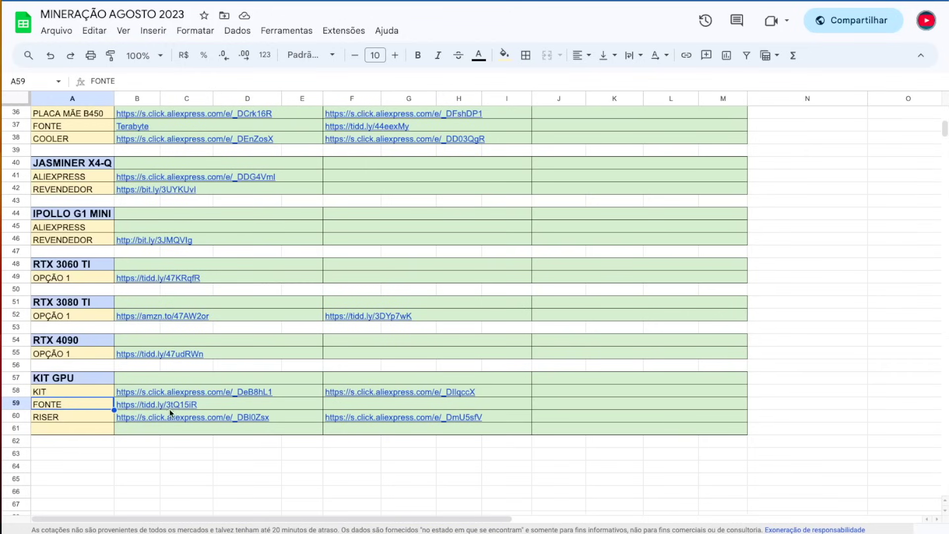
pyautogui.click(79, 416)
pyautogui.moveTo(157, 414)
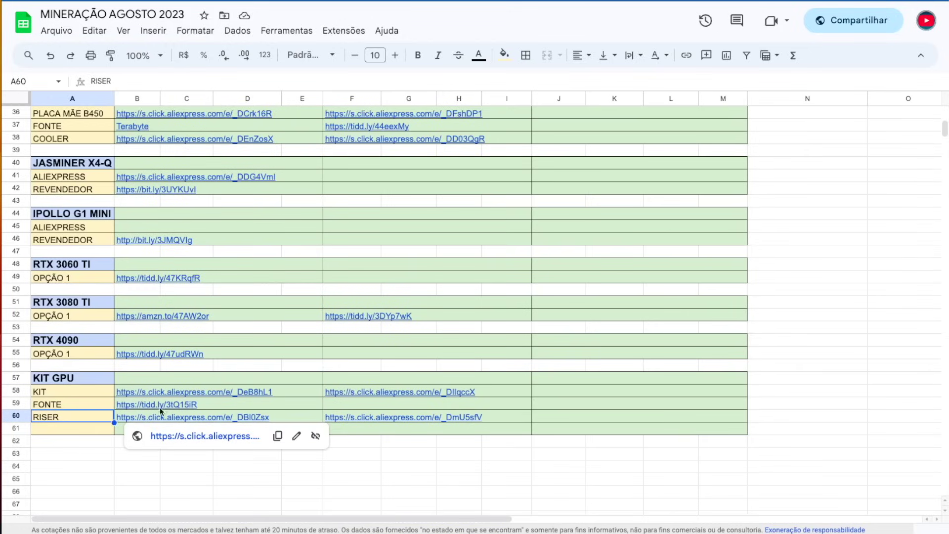
pyautogui.click(79, 394)
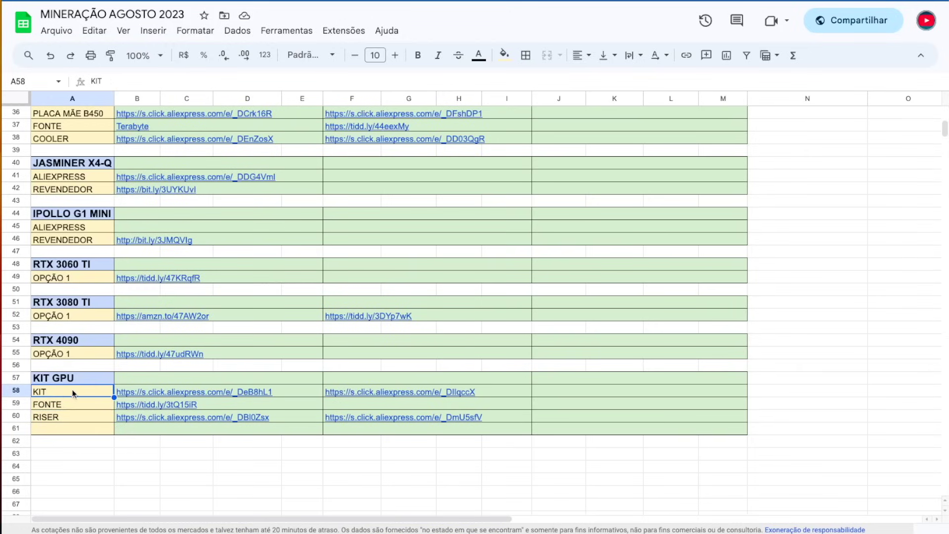
pyautogui.click(184, 393)
pyautogui.click(212, 411)
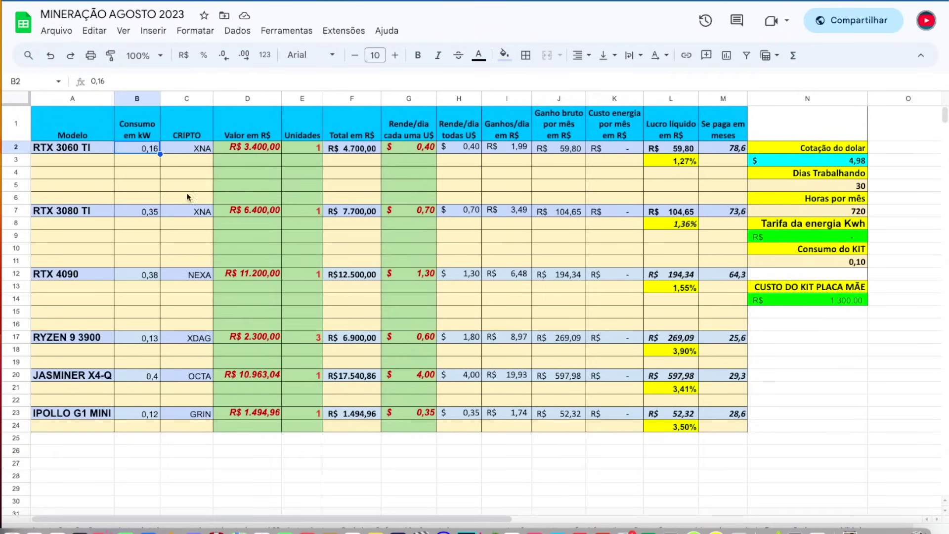
# - Compare the power consumption and mined cryptocurrency of the RTX 3060 TI, RTX 3080 TI and RTX 4090
pyautogui.click(204, 152)
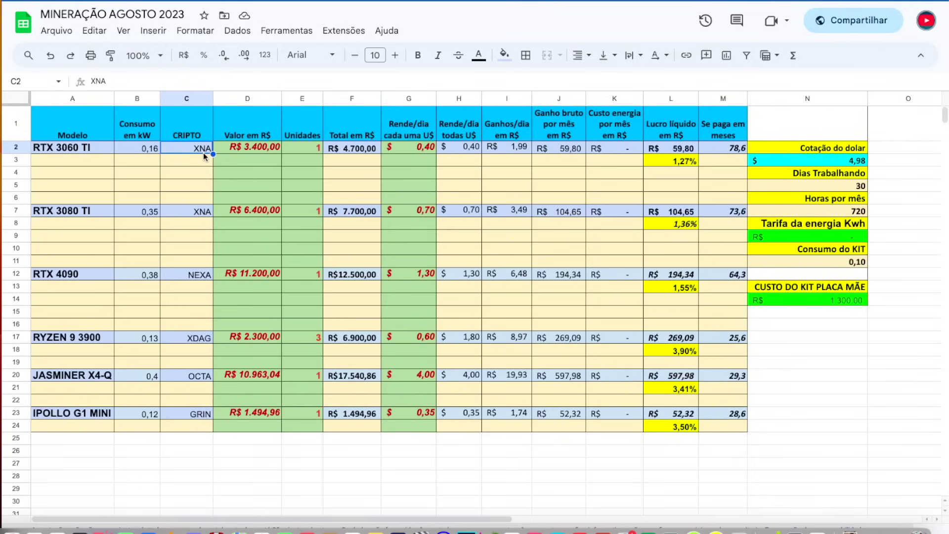
pyautogui.click(207, 214)
pyautogui.click(143, 206)
pyautogui.hotkey('ctrl', 'Up')
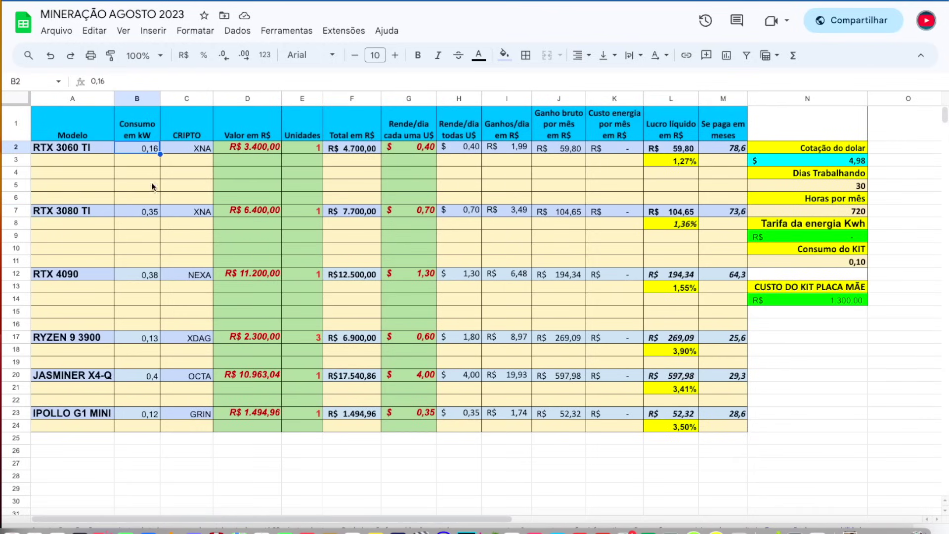
pyautogui.hotkey('ctrl', 'Down')
pyautogui.click(144, 277)
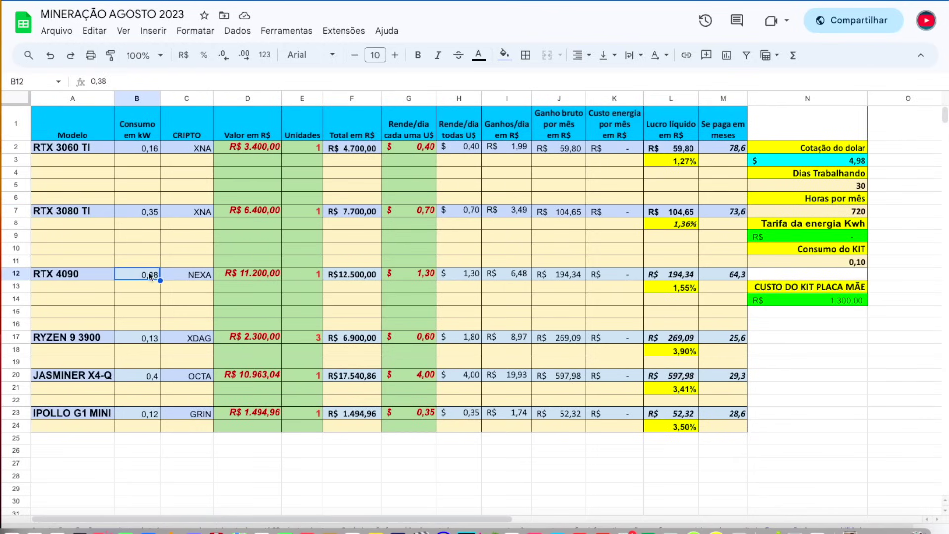
pyautogui.click(197, 276)
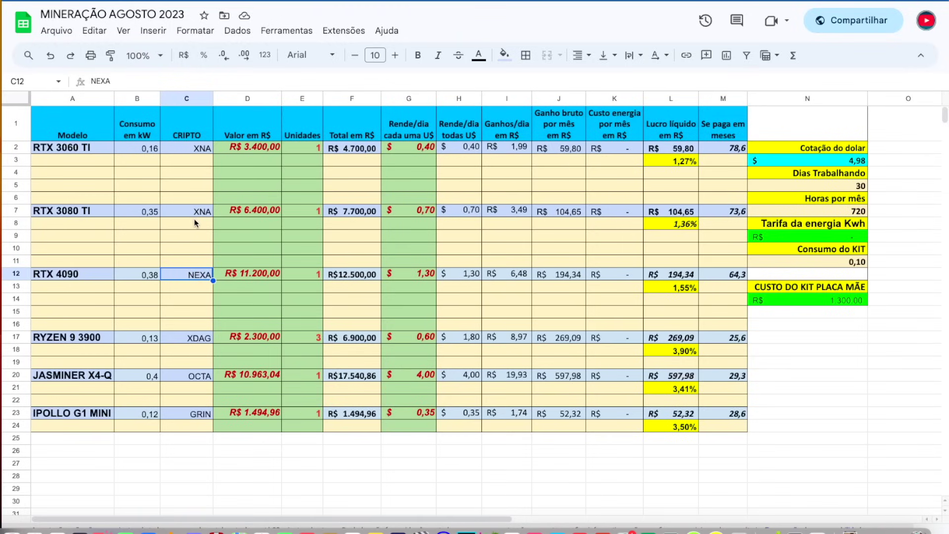
# - Check the purchase prices in reais of the RTX 3060 TI, RTX 3080 TI and RTX 4090
pyautogui.click(254, 155)
pyautogui.click(256, 147)
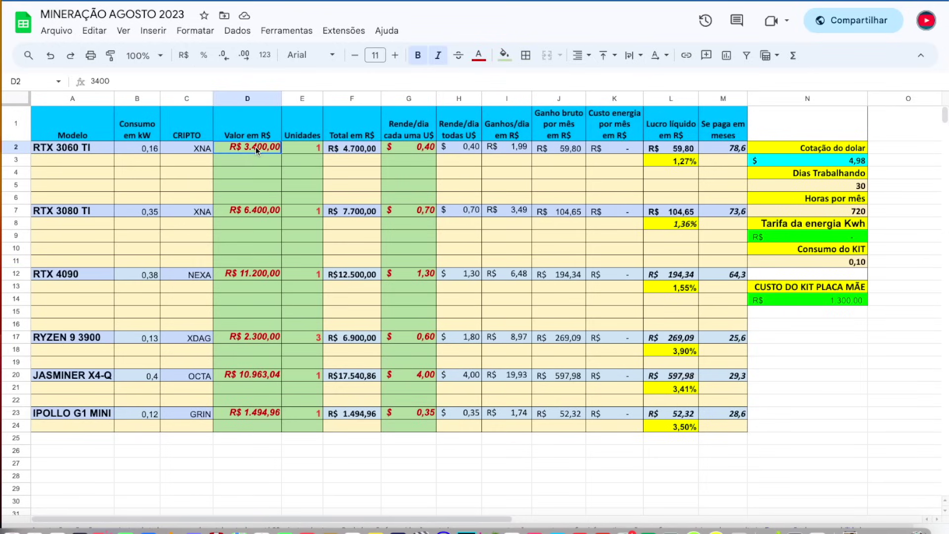
pyautogui.click(256, 209)
pyautogui.click(253, 273)
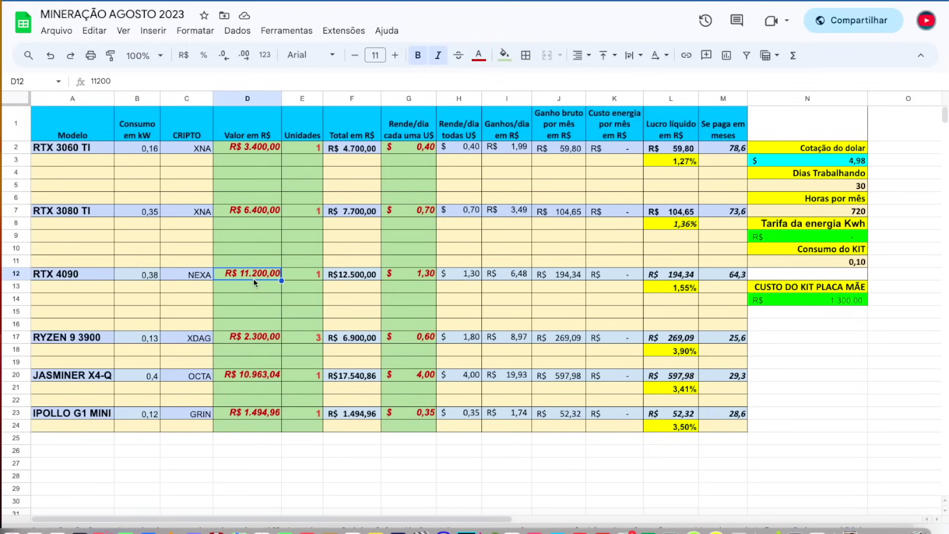
# - Check how the RTX 3060 TI's unit price and the motherboard kit cost add up to its total
pyautogui.click(259, 147)
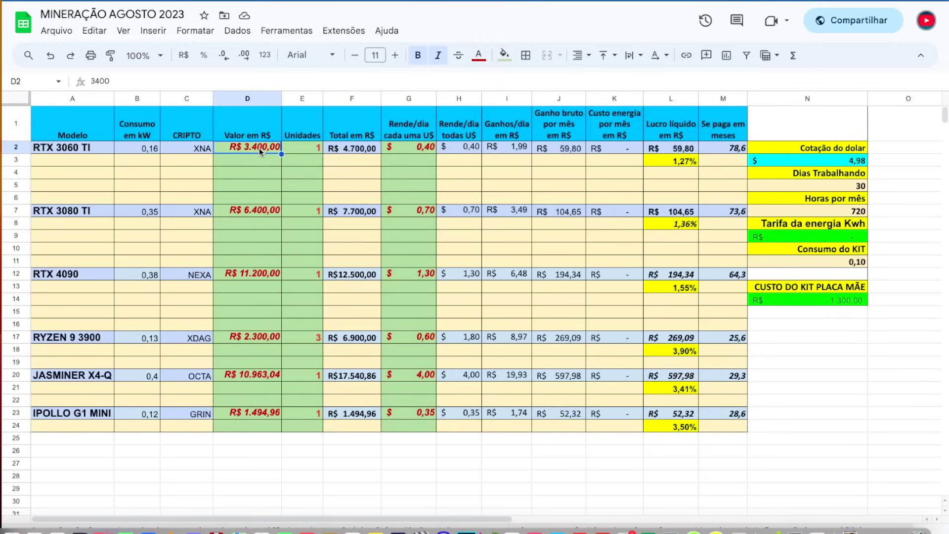
pyautogui.click(351, 150)
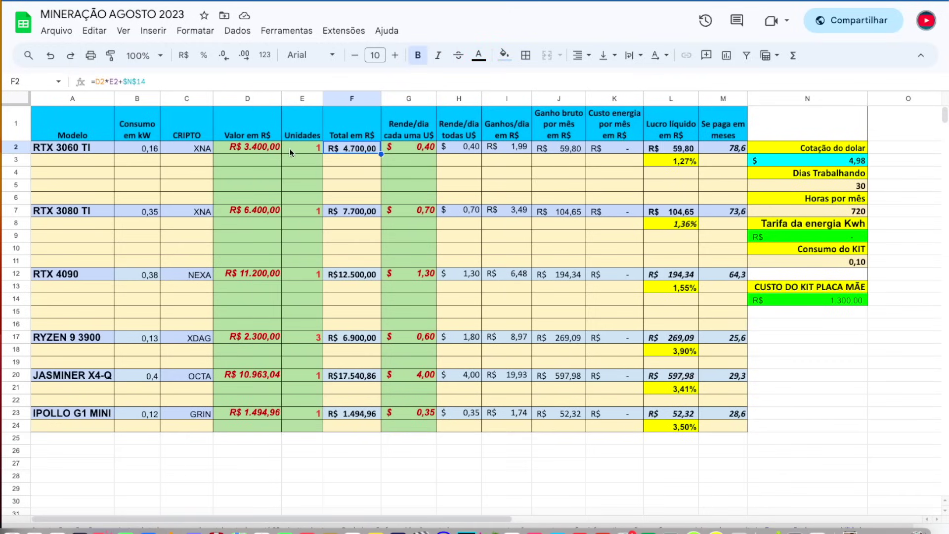
pyautogui.click(248, 147)
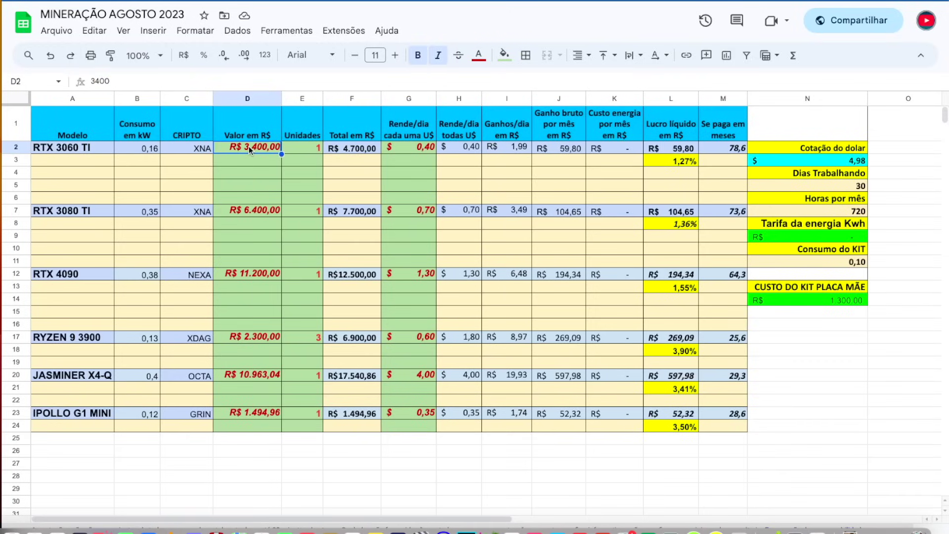
pyautogui.click(844, 302)
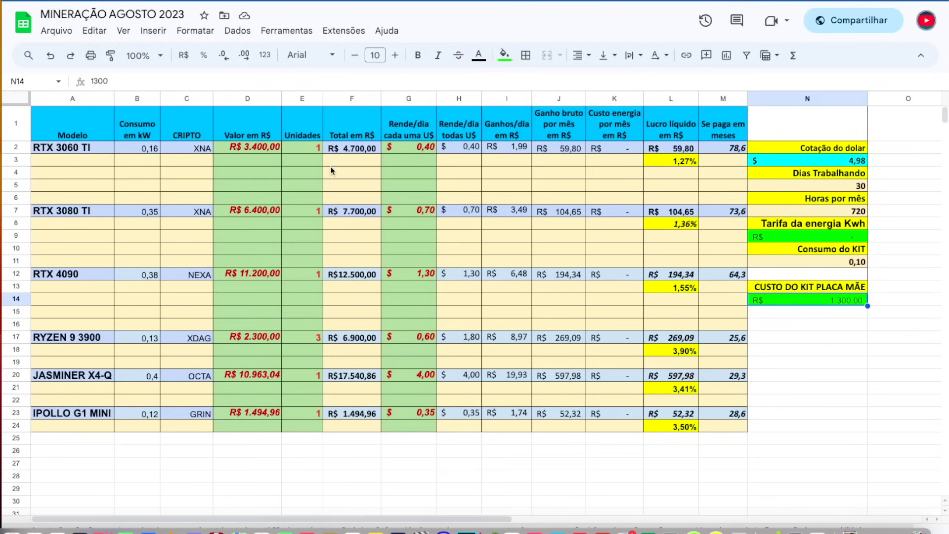
# - Try the RTX 3060 TI row with 2 units and with 5 units
pyautogui.click(320, 149)
pyautogui.write('2')
pyautogui.press('Return')
pyautogui.click(242, 146)
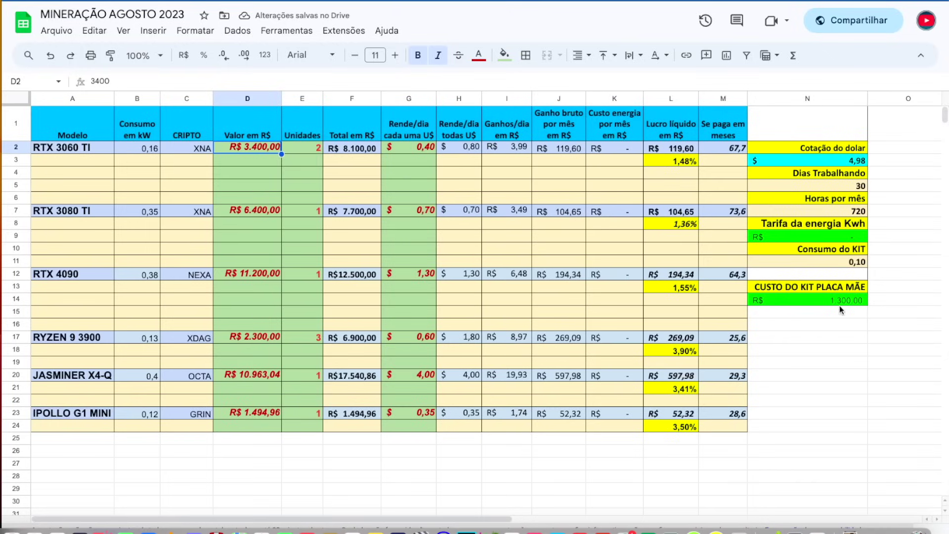
pyautogui.click(305, 151)
pyautogui.write('5')
pyautogui.press('Return')
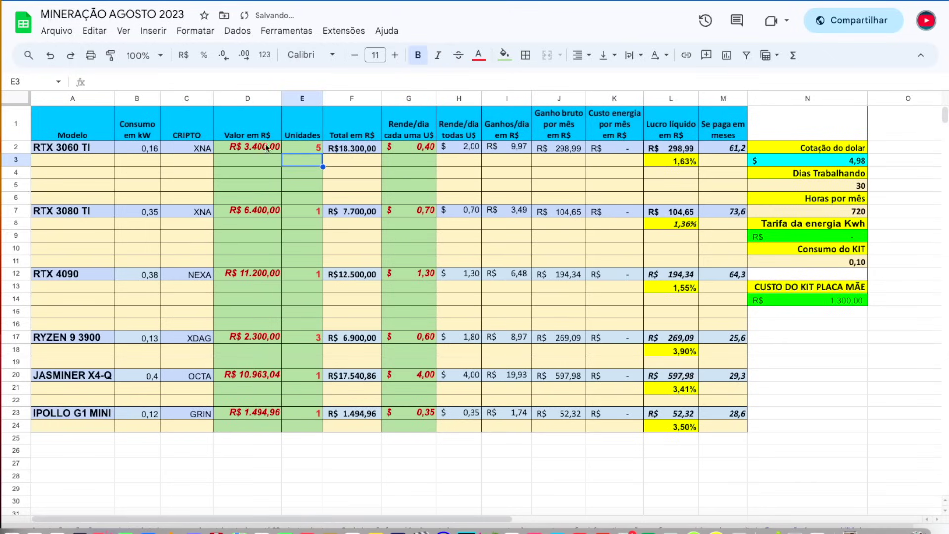
# - Inspect the formula behind the RTX 3060 TI's total cost against its unit price, leaving it unedited
pyautogui.click(277, 148)
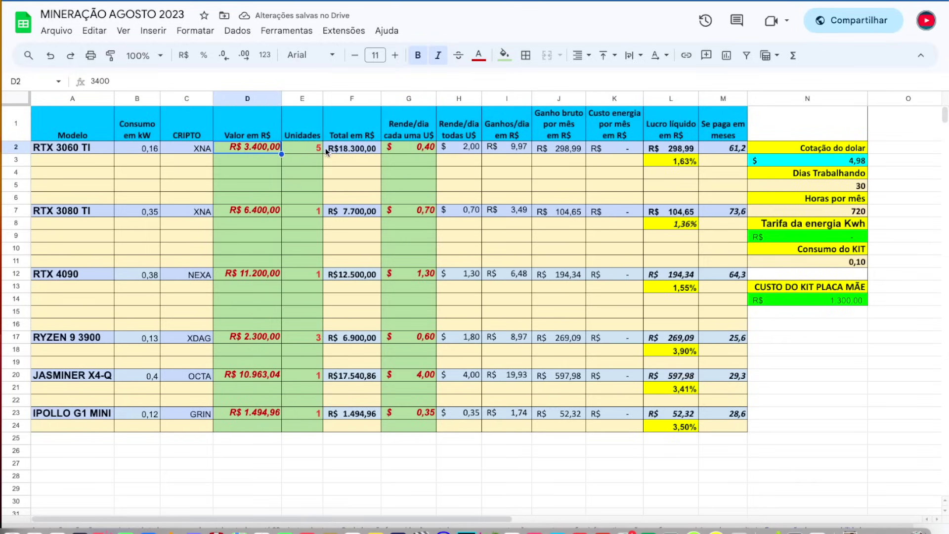
pyautogui.click(354, 152)
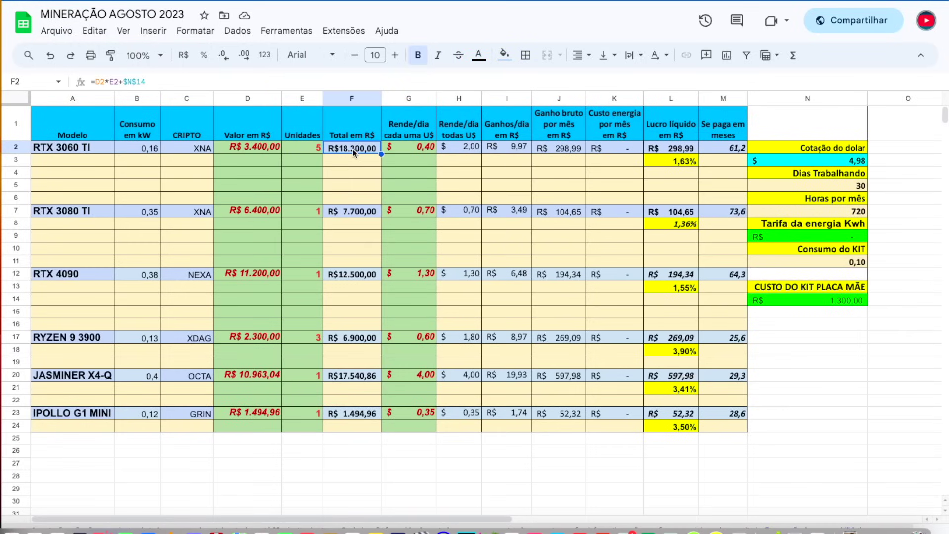
pyautogui.press('Return')
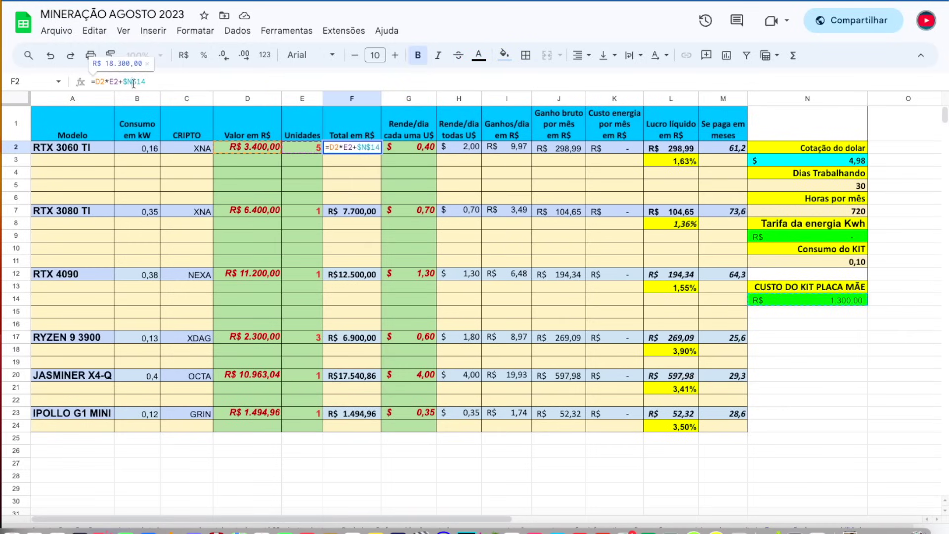
pyautogui.click(375, 175)
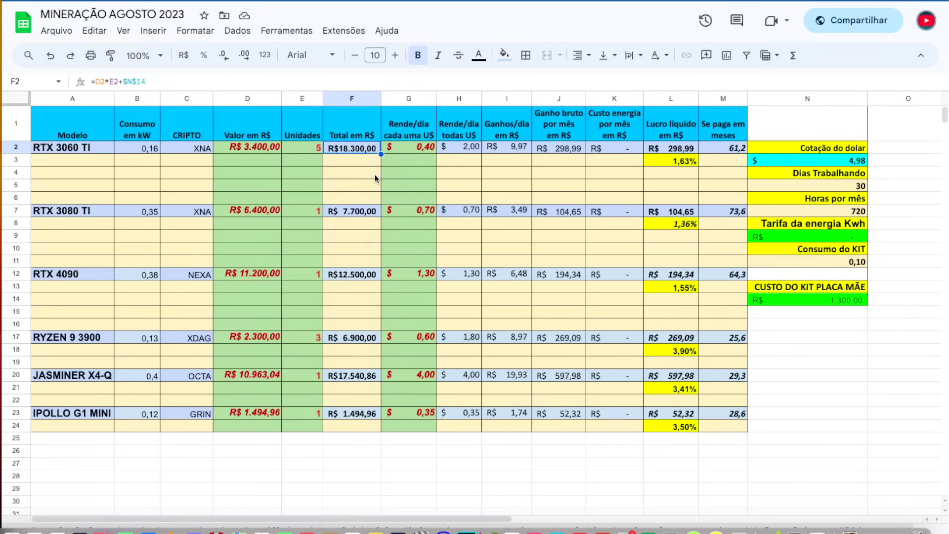
# - Set the RTX 3060 TI's number of units back to 1
pyautogui.click(327, 149)
pyautogui.click(309, 147)
pyautogui.write('1')
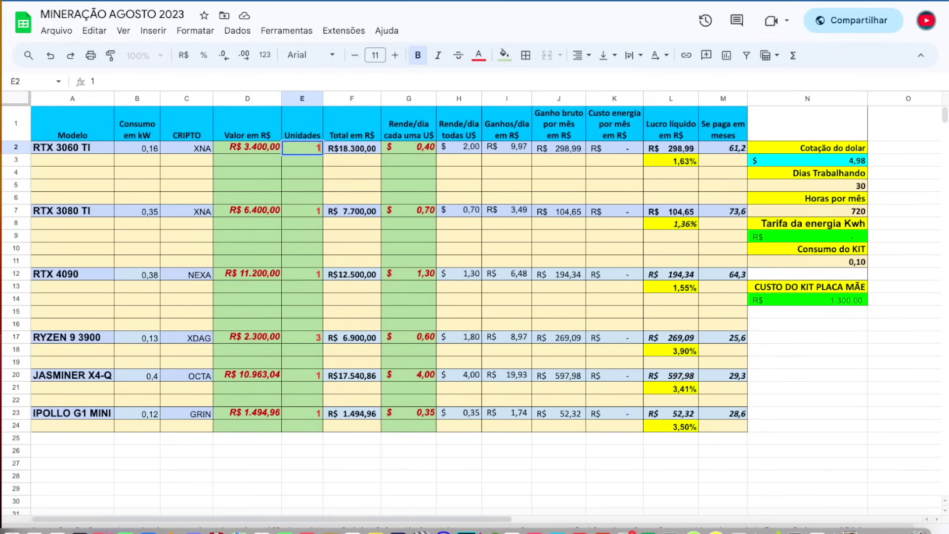
pyautogui.press('Return')
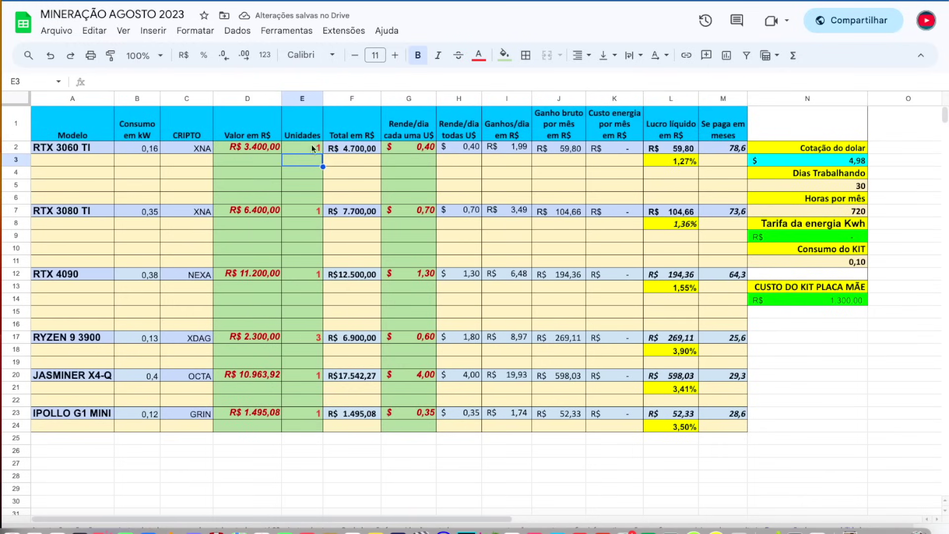
# - Review the RTX 3060 TI's daily yield in dollars, daily and gross monthly earnings in reais, and the energy tariff
pyautogui.click(419, 149)
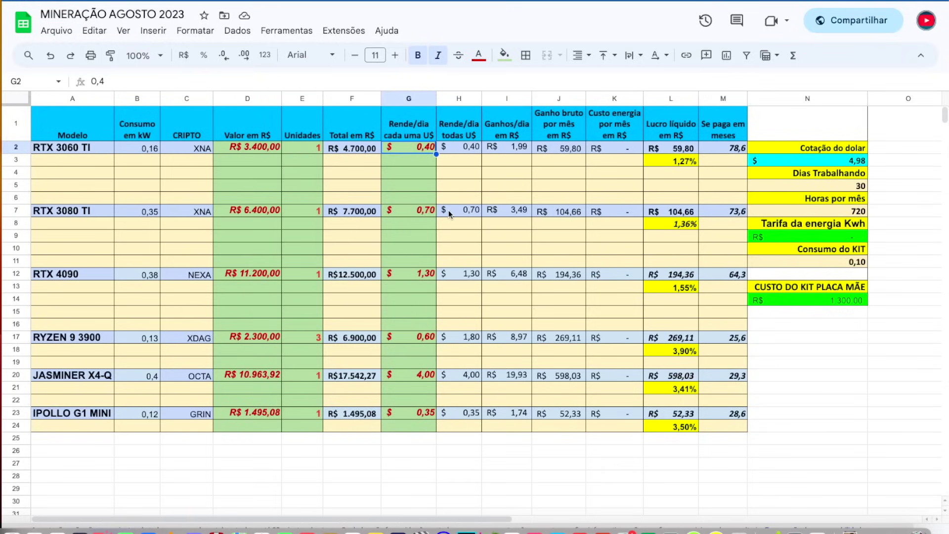
pyautogui.click(513, 150)
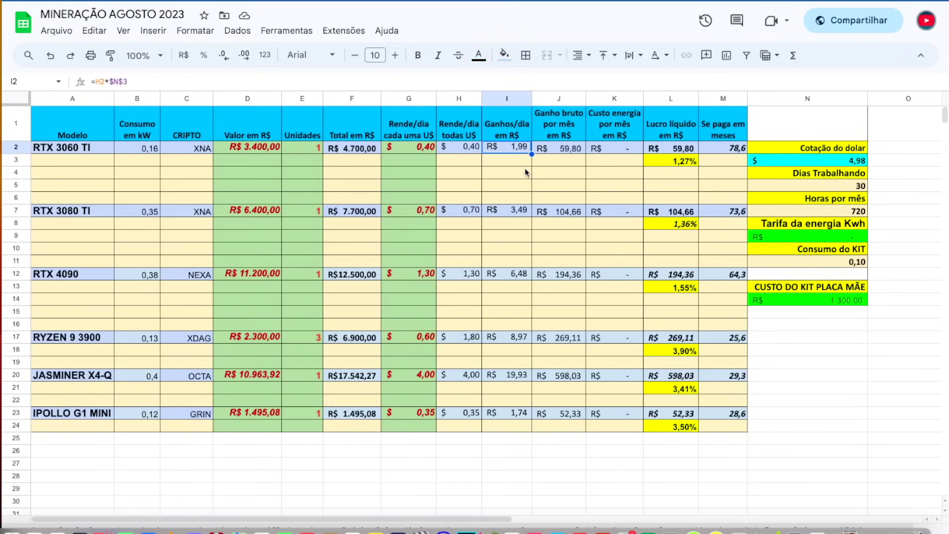
pyautogui.click(566, 151)
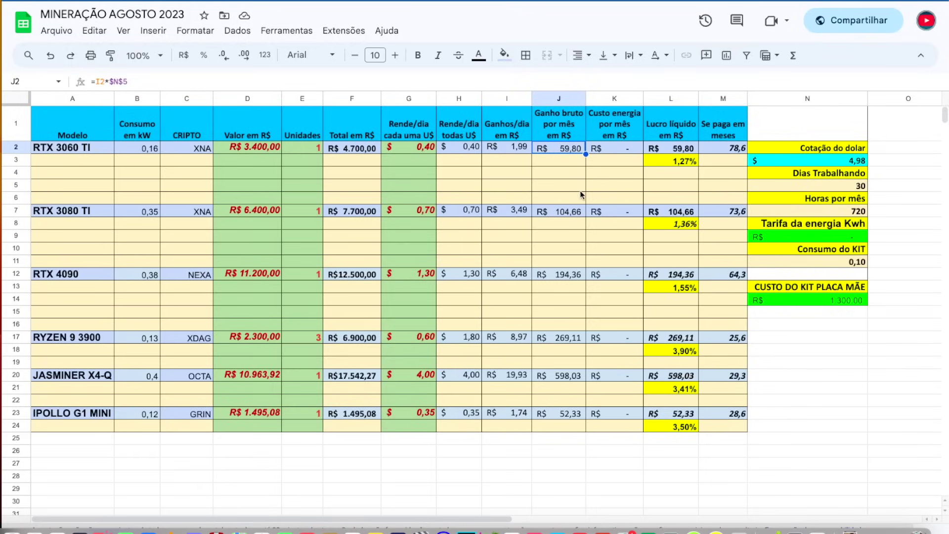
pyautogui.click(847, 239)
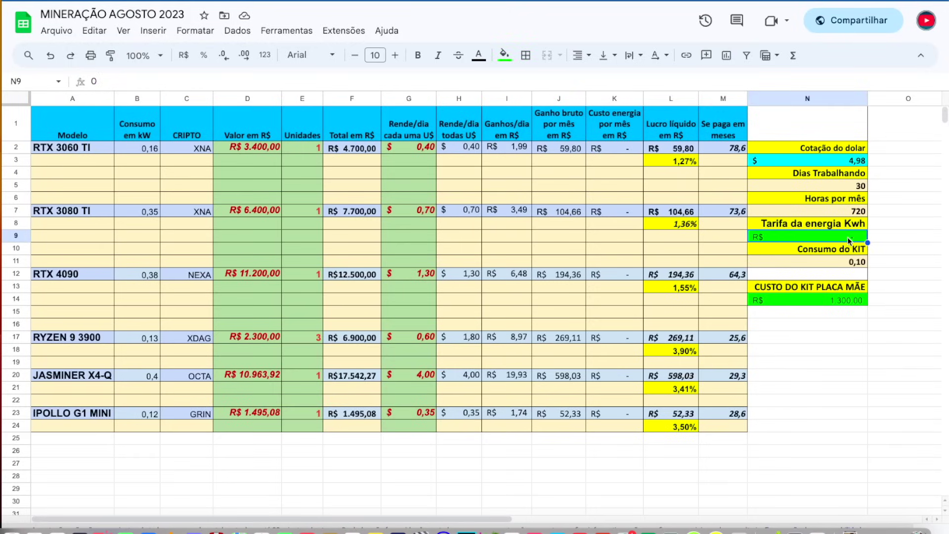
# - Compare the RTX 3060 TI's monthly return percentage with its total investment
pyautogui.click(689, 162)
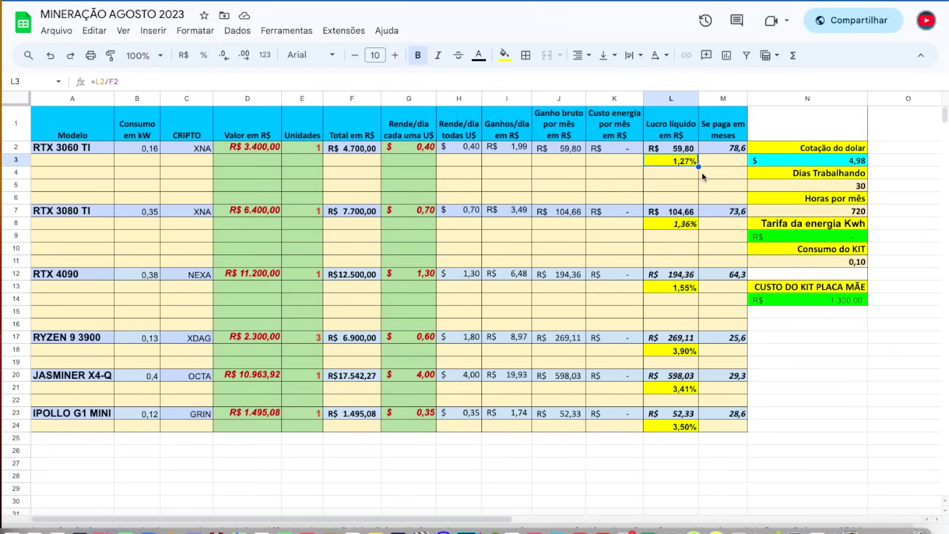
pyautogui.click(360, 149)
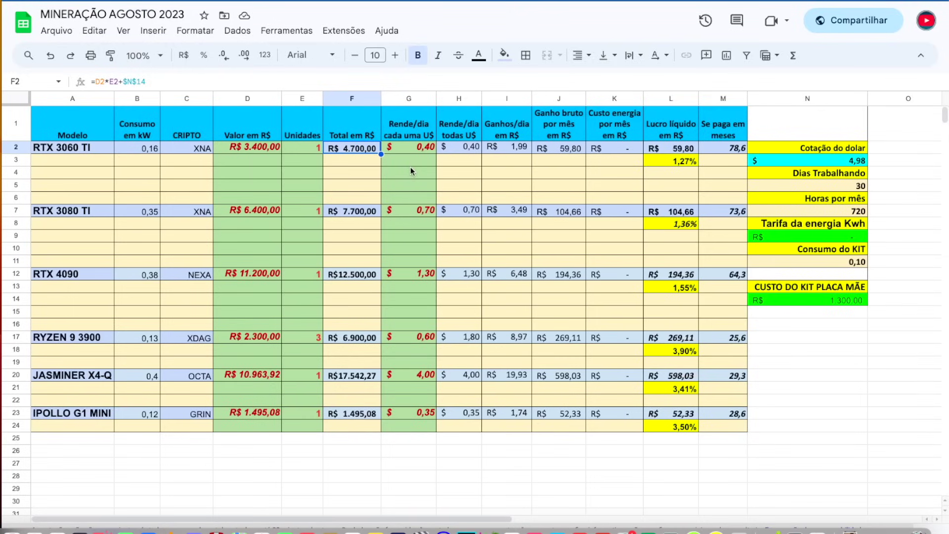
pyautogui.click(688, 160)
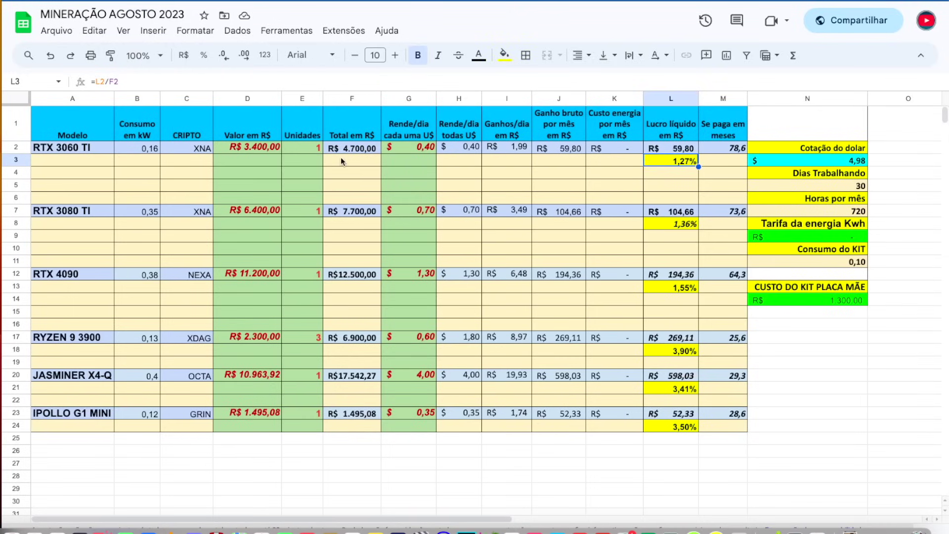
pyautogui.click(358, 147)
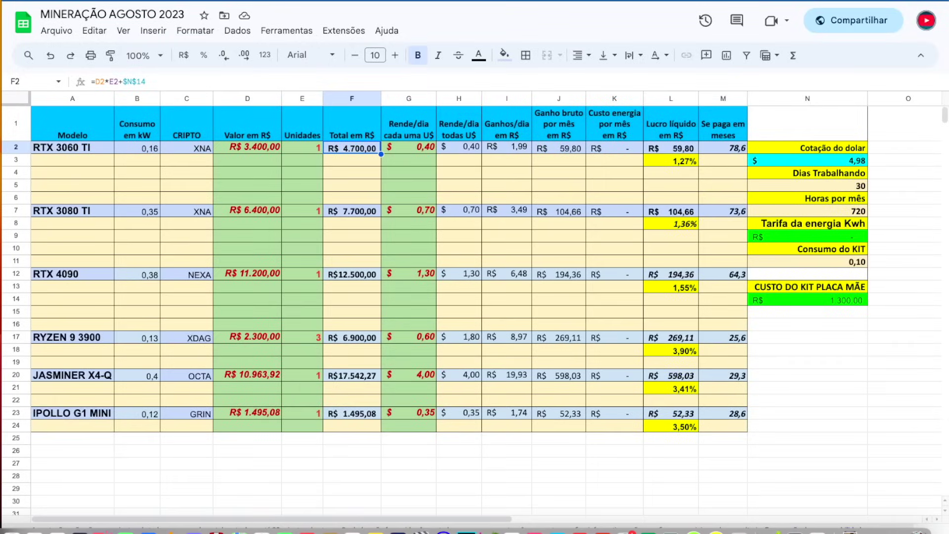
# - Check the RTX 3080 TI's daily yield and compare its monthly return percentage with the RTX 3060 TI's
pyautogui.click(100, 210)
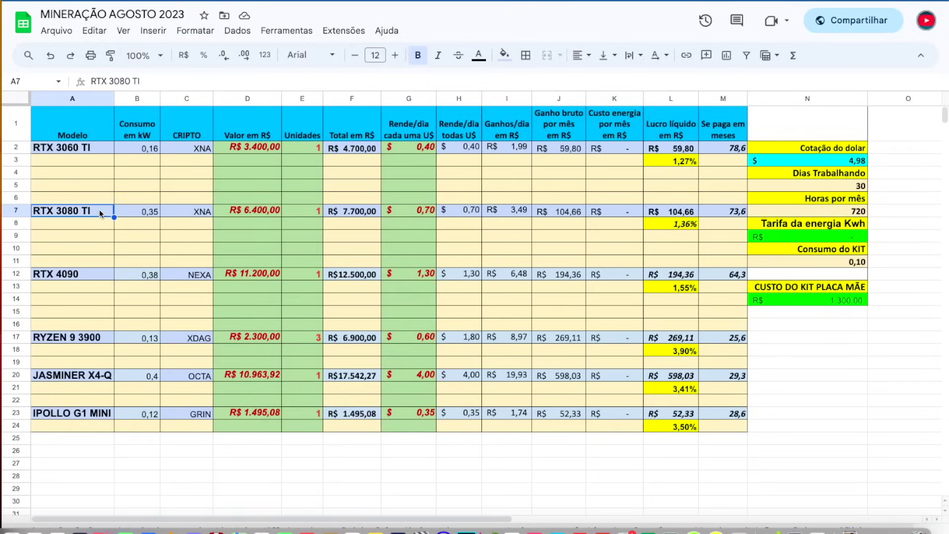
pyautogui.click(432, 212)
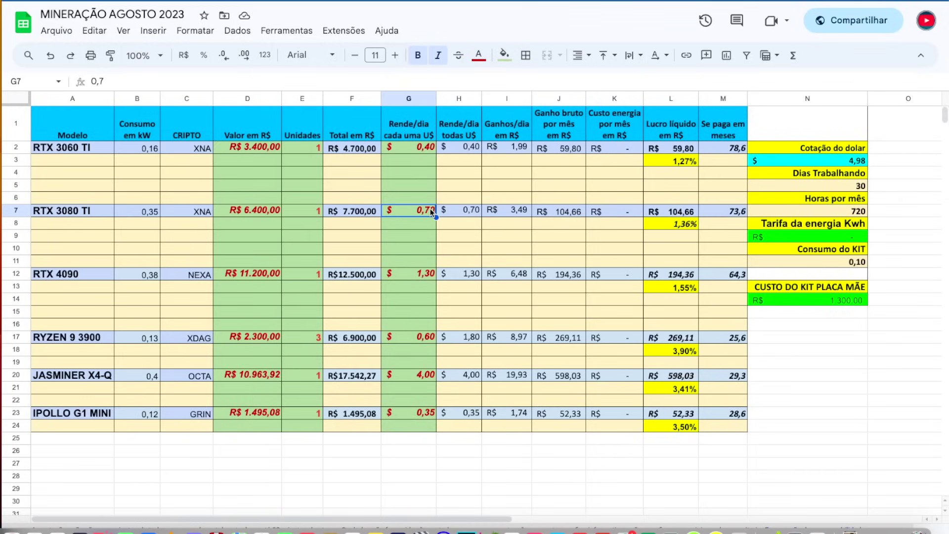
pyautogui.click(679, 226)
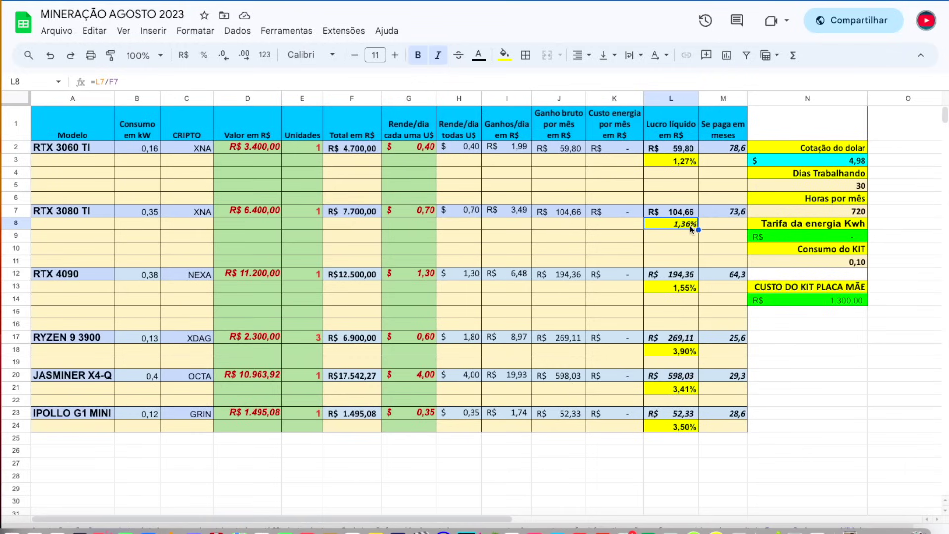
pyautogui.click(685, 163)
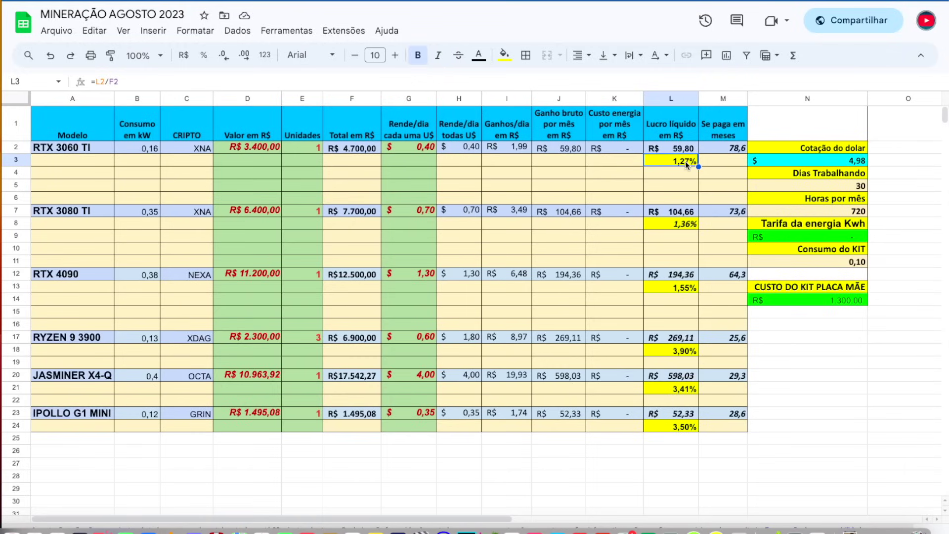
# - Check the RTX 4090's daily yield and monthly return percentage
pyautogui.click(72, 276)
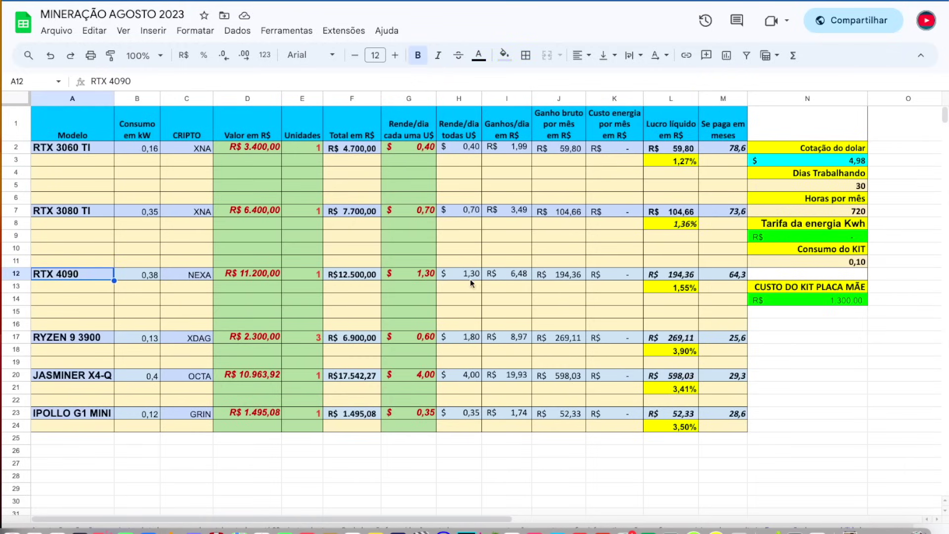
pyautogui.click(429, 276)
pyautogui.click(690, 289)
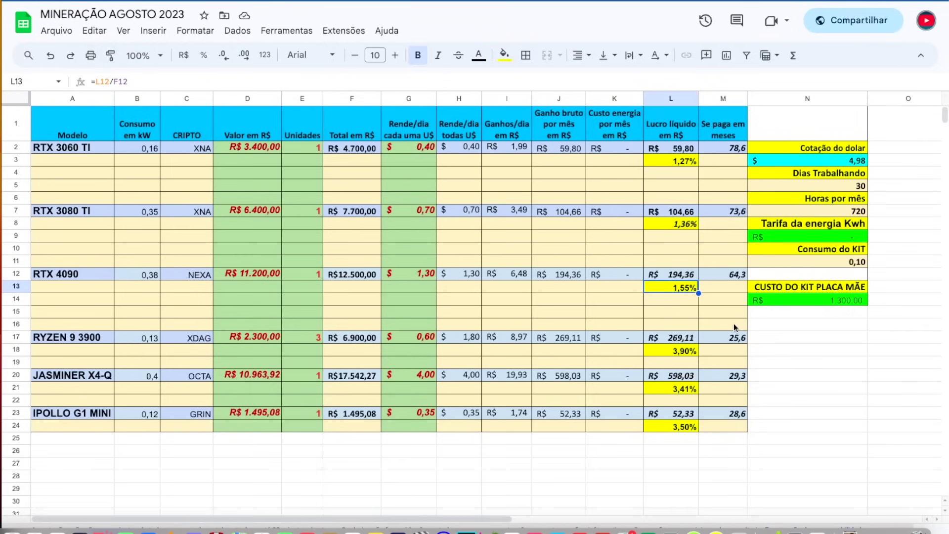
# - Compare the total investment for the RTX 3060 TI, RTX 3080 TI and RTX 4090
pyautogui.click(350, 149)
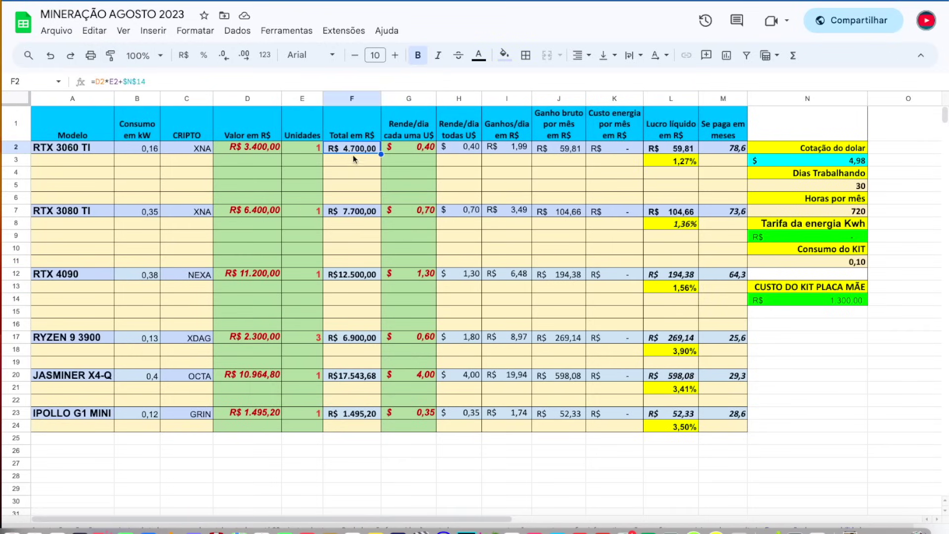
pyautogui.click(360, 212)
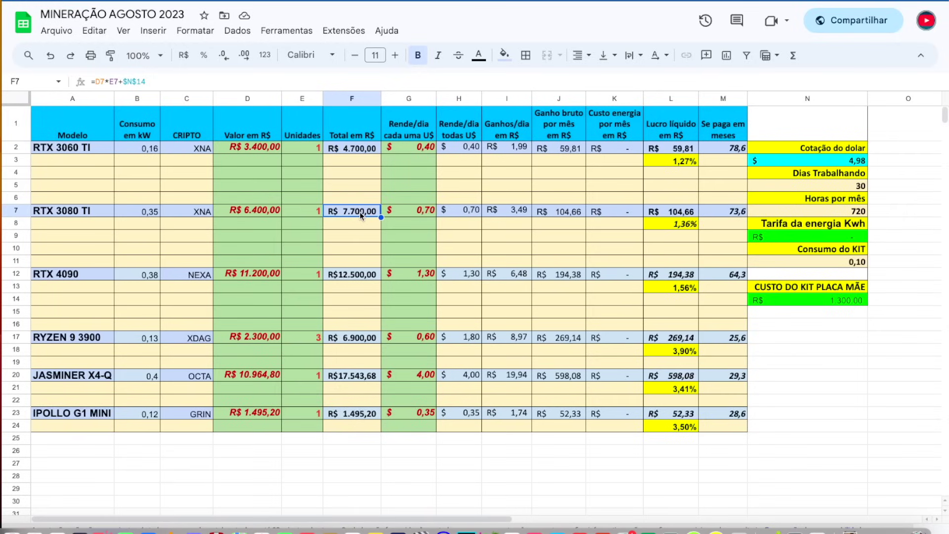
pyautogui.click(360, 275)
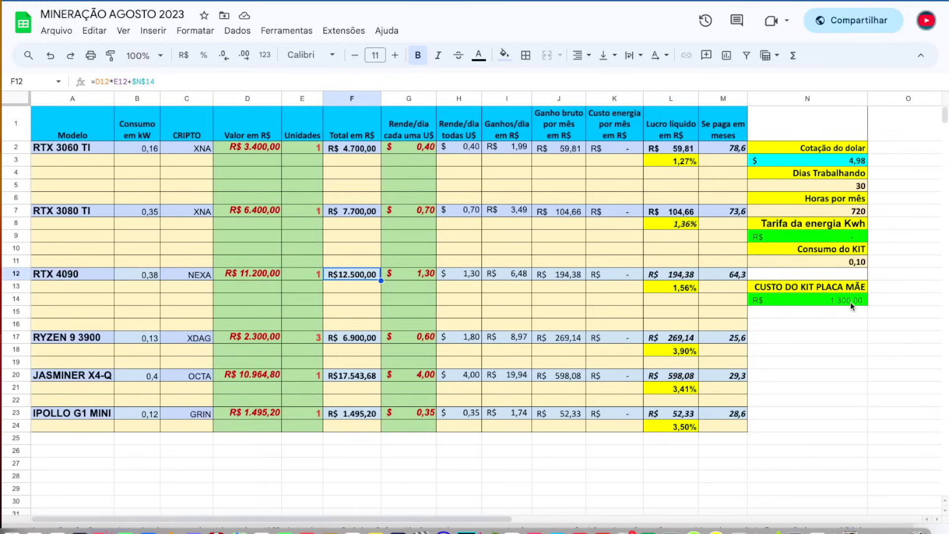
# - Set the RTX 3060 TI's number of units to 5 and check its monthly return percentage
pyautogui.click(313, 148)
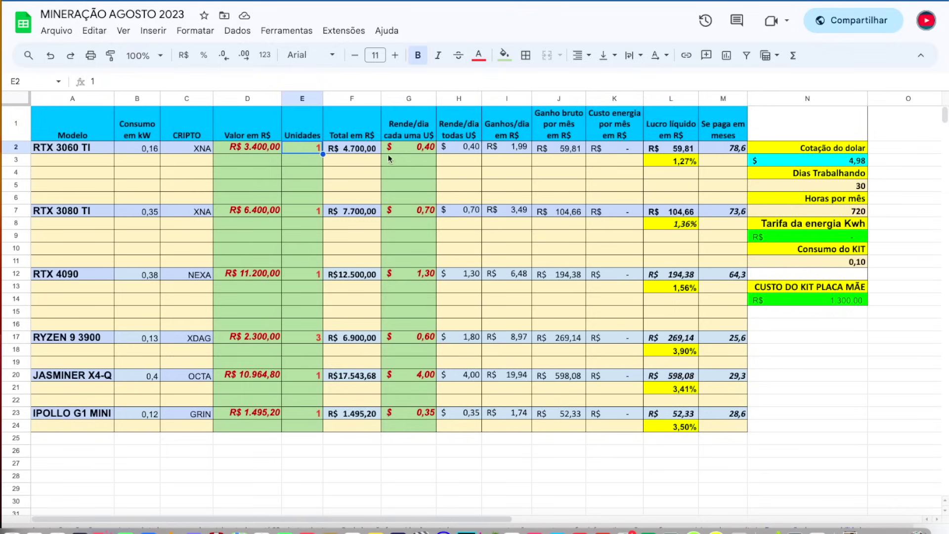
pyautogui.click(682, 162)
pyautogui.click(315, 152)
pyautogui.write('5')
pyautogui.press('Return')
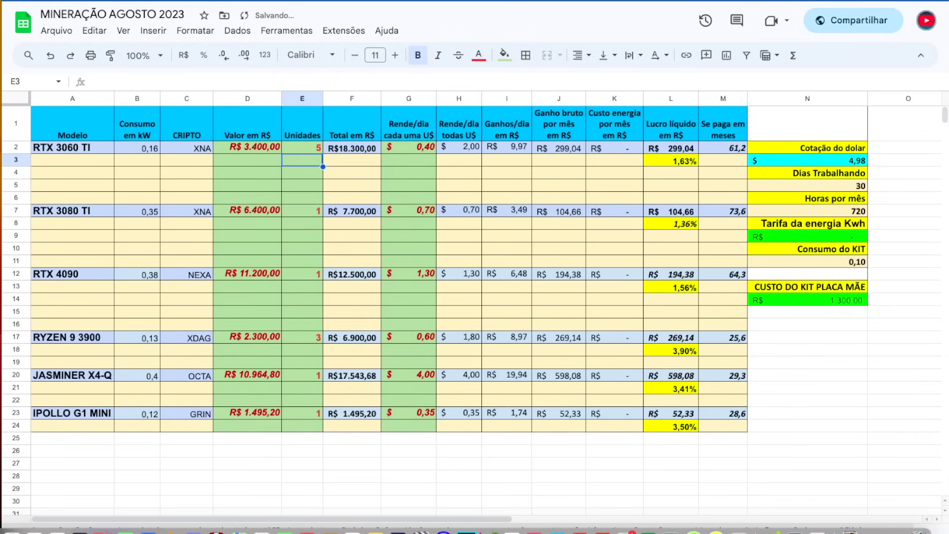
pyautogui.click(691, 167)
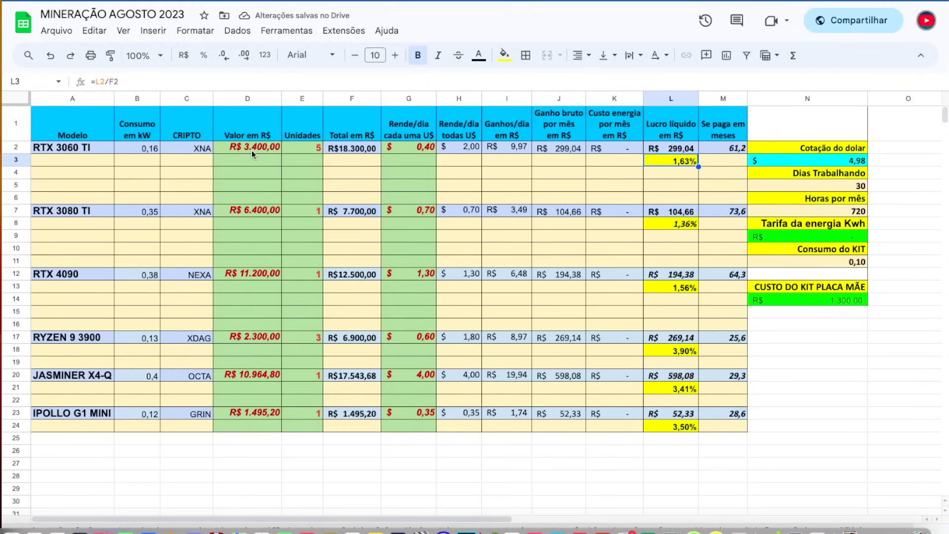
# - Set the number of units to 5 for both the RTX 3080 TI and the RTX 4090
pyautogui.click(316, 212)
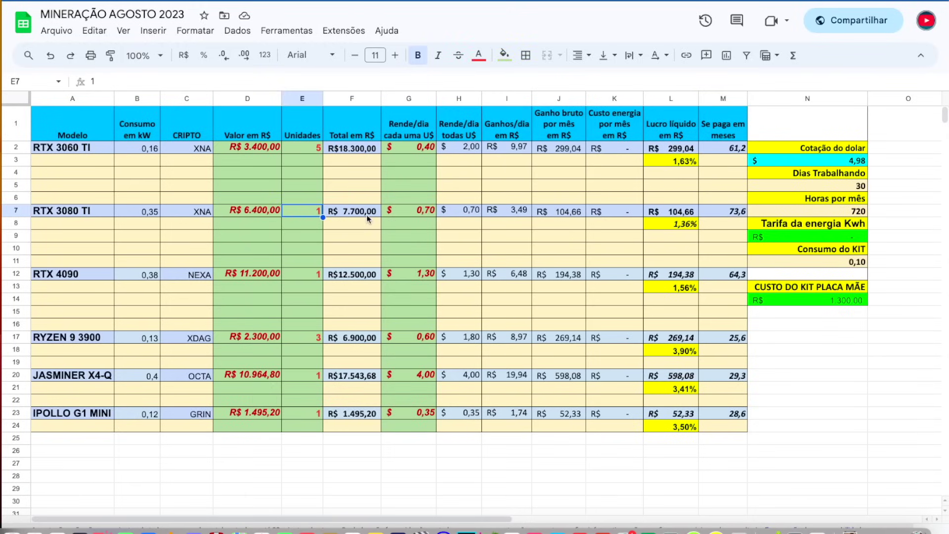
pyautogui.write('5')
pyautogui.press('Return')
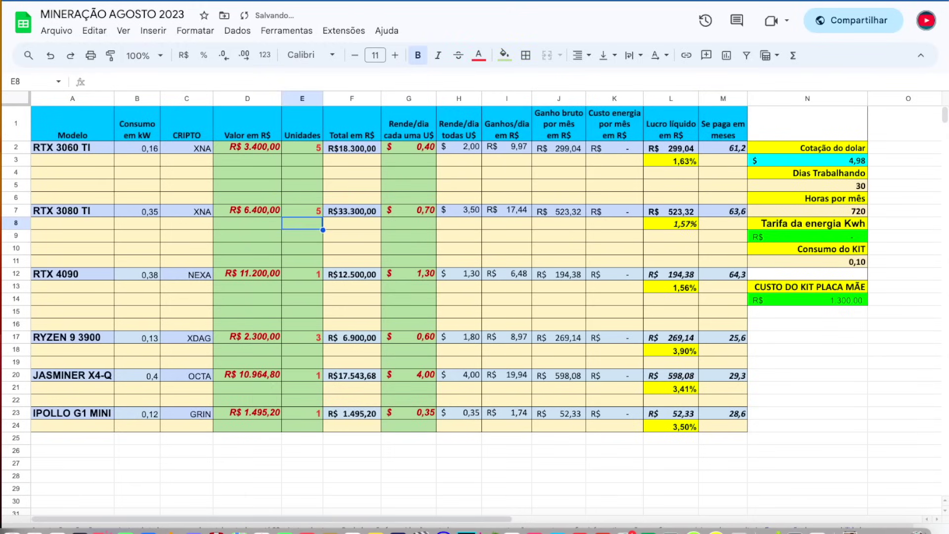
pyautogui.click(317, 272)
pyautogui.write('5')
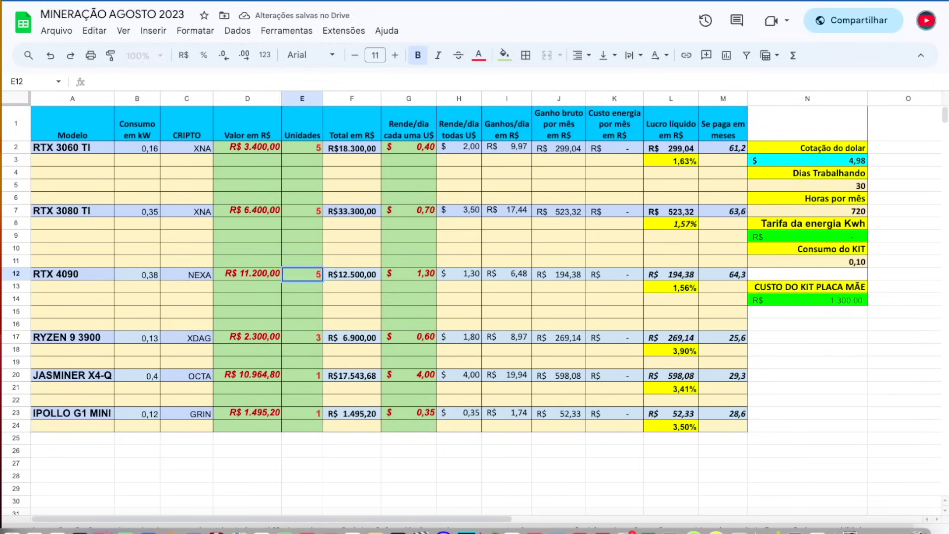
pyautogui.press('Return')
# - Check the RTX 4090's monthly return percentage and total investment for five units
pyautogui.click(310, 271)
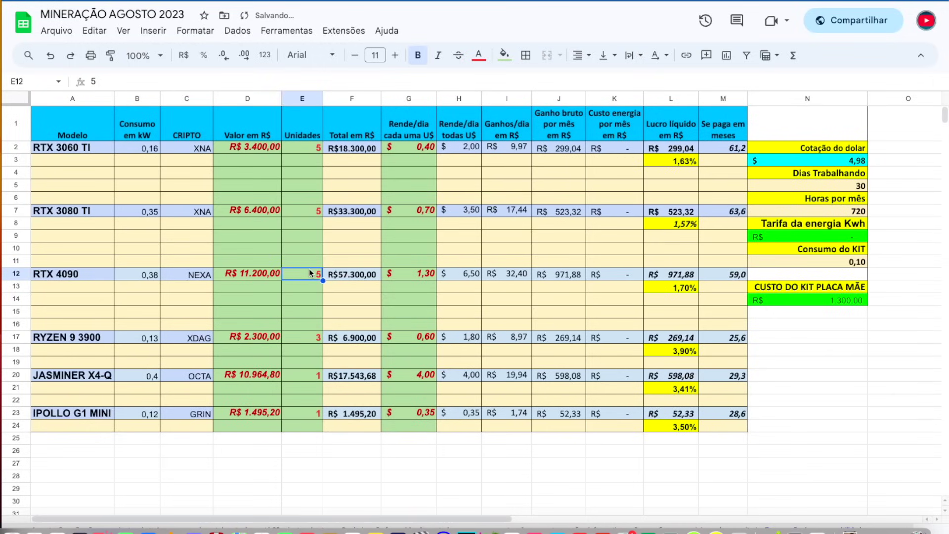
pyautogui.click(687, 292)
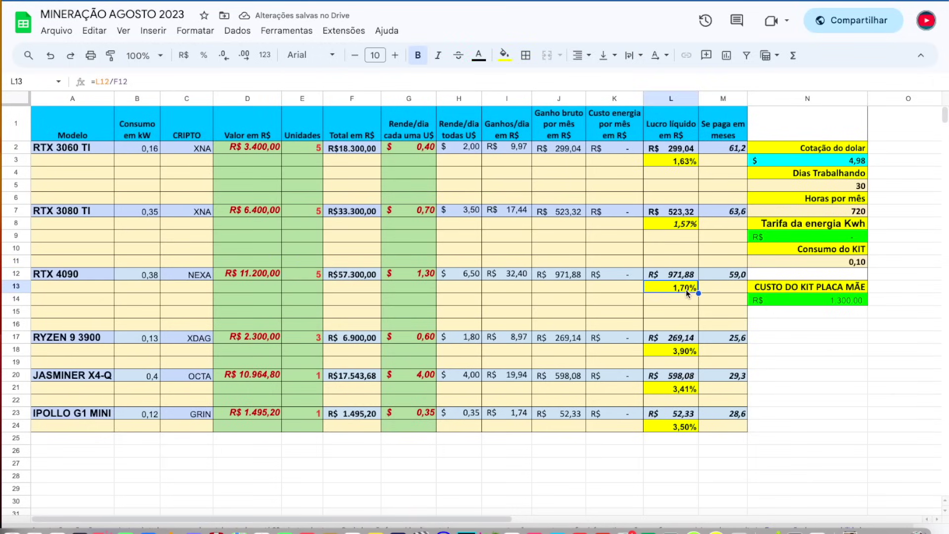
pyautogui.click(349, 271)
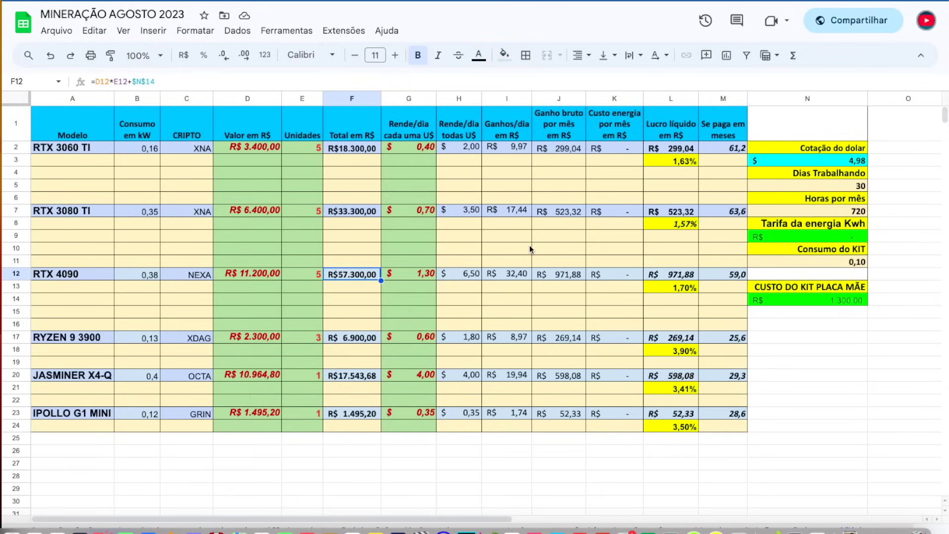
# - Set the number of units back to 1 for the RTX 4090, RTX 3080 TI and RTX 3060 TI
pyautogui.click(315, 273)
pyautogui.write('1')
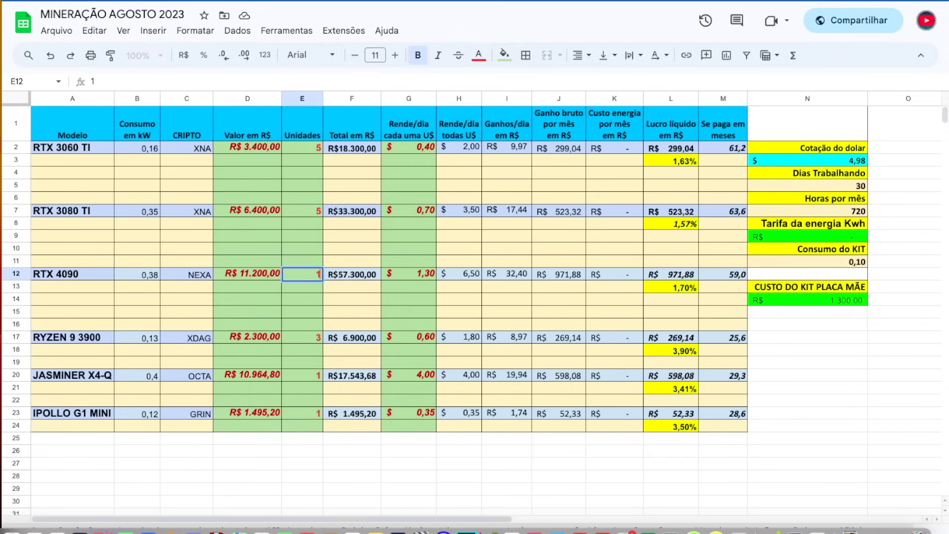
pyautogui.press('Return')
pyautogui.click(317, 212)
pyautogui.write('1')
pyautogui.press('Return')
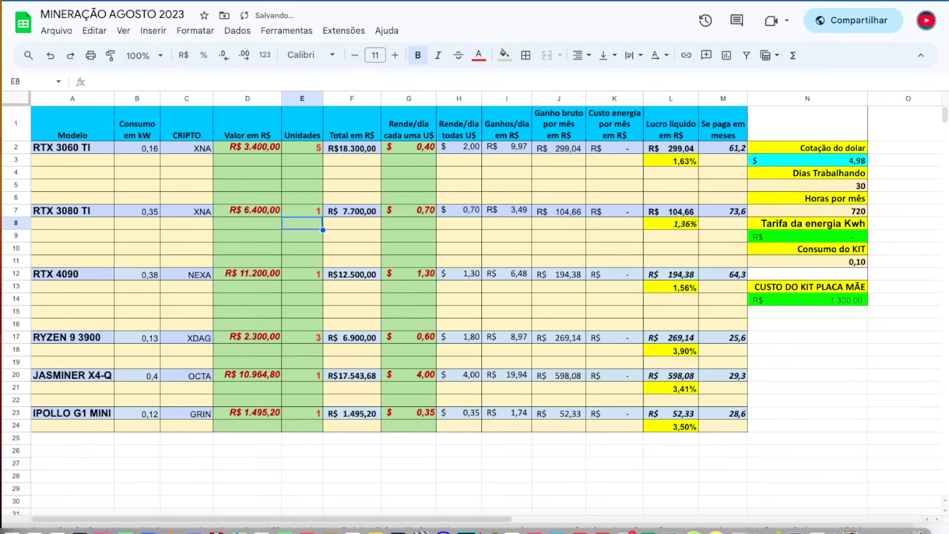
pyautogui.click(310, 146)
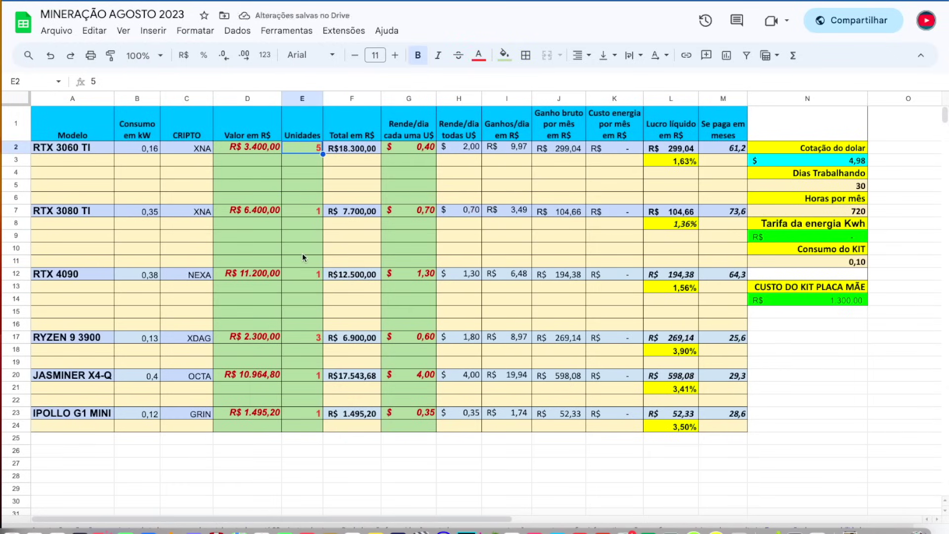
pyautogui.write('1')
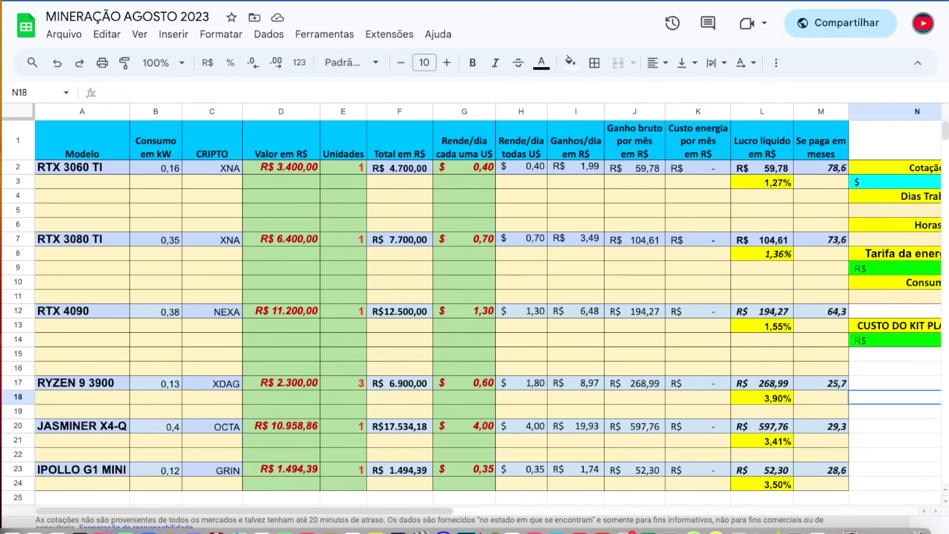
# - Set the energy tariff per kWh to R$ 1,00
pyautogui.click(907, 268)
pyautogui.write('1')
pyautogui.press('Return')
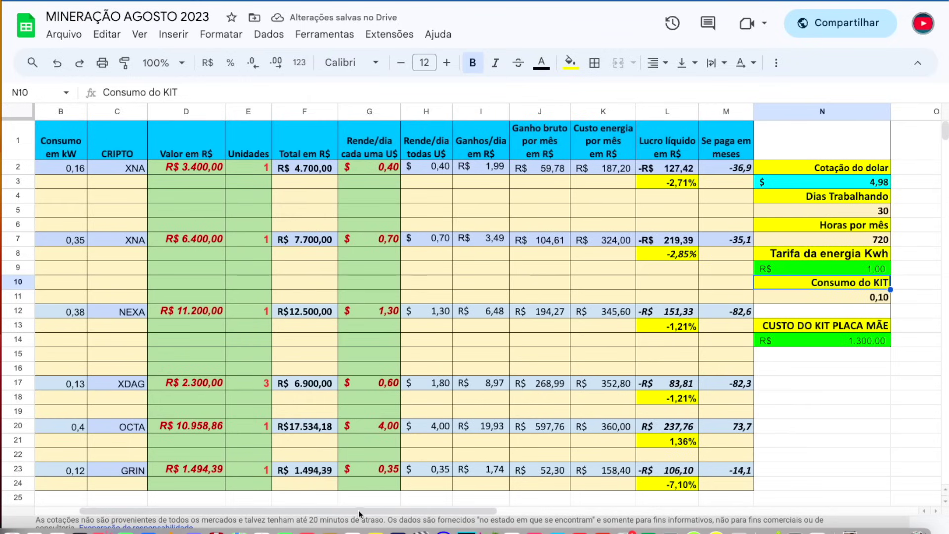
pyautogui.moveTo(265, 512); pyautogui.dragTo(235, 513)
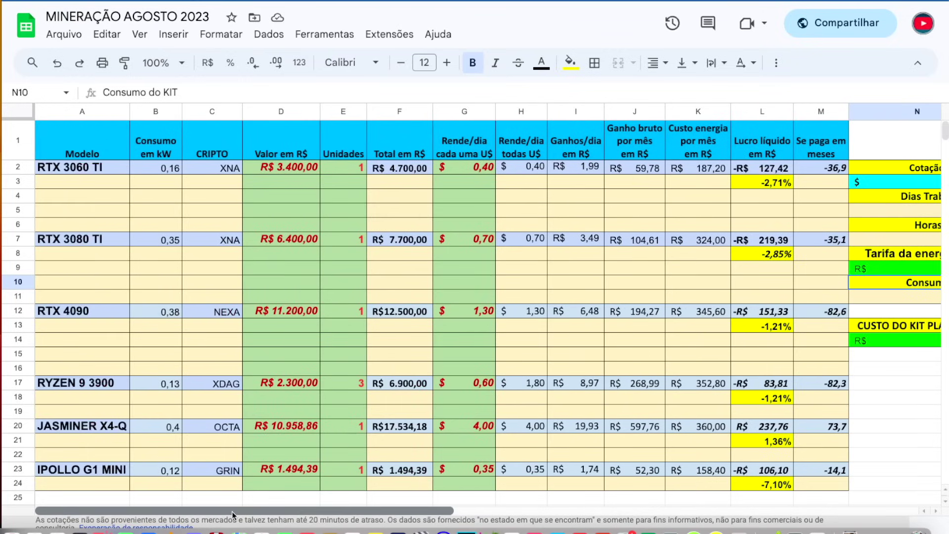
# - Review the RYZEN 9 3900's units, daily yield, monthly gross earnings, energy cost and return percentage
pyautogui.click(94, 385)
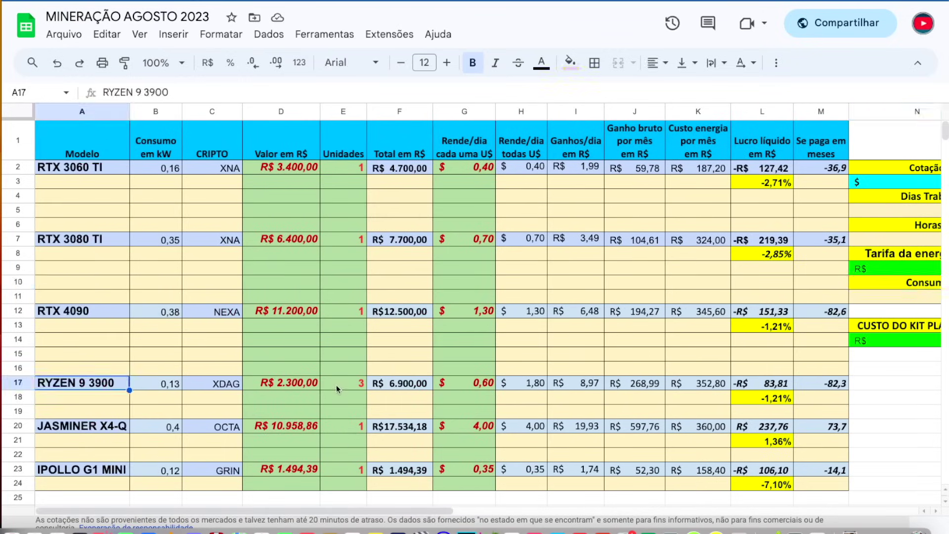
pyautogui.click(347, 384)
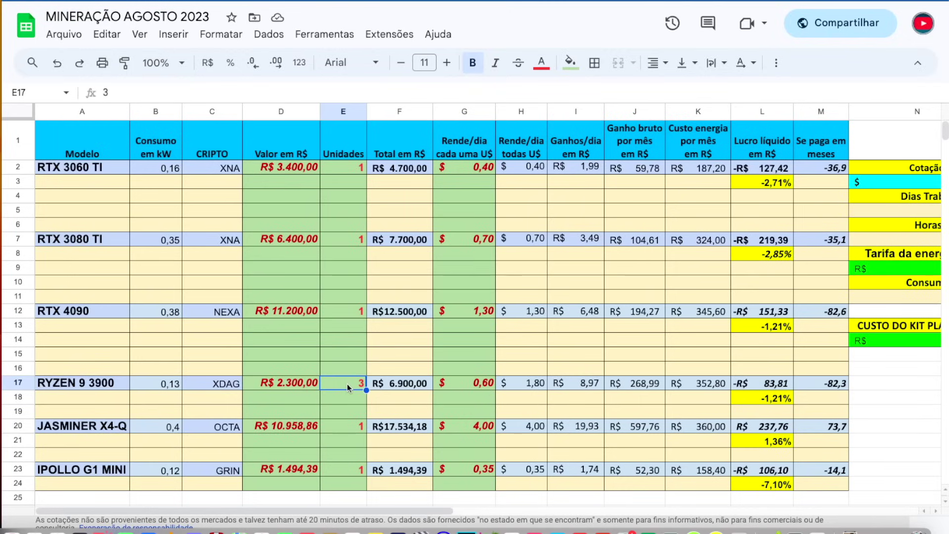
pyautogui.click(480, 384)
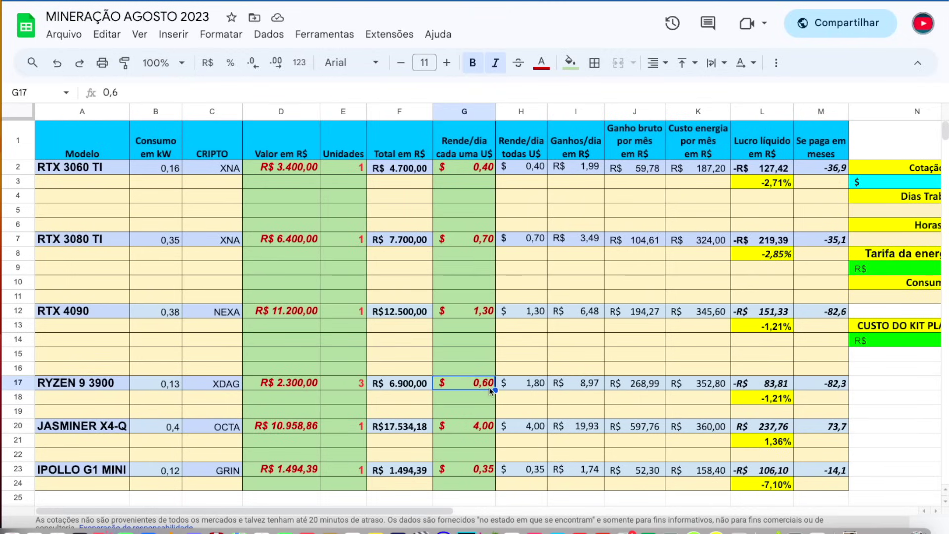
pyautogui.click(531, 386)
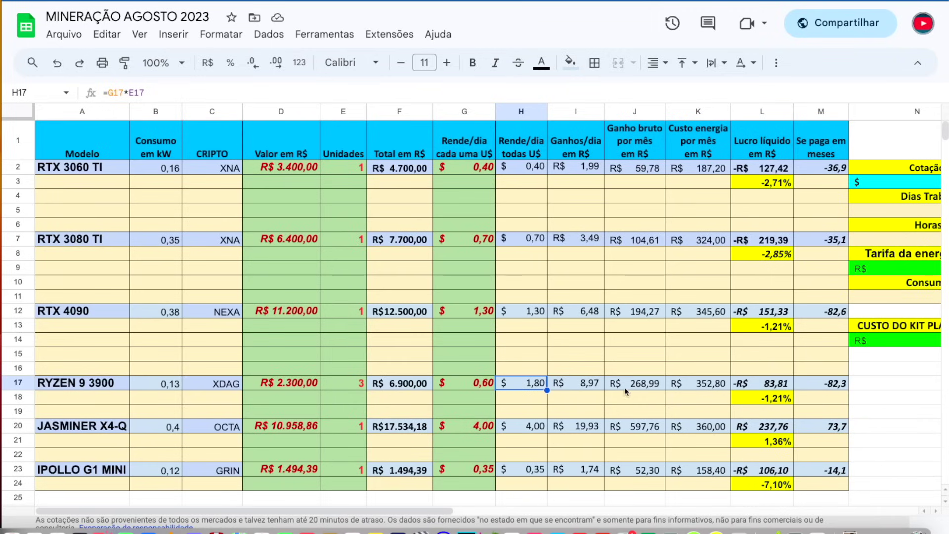
pyautogui.click(646, 384)
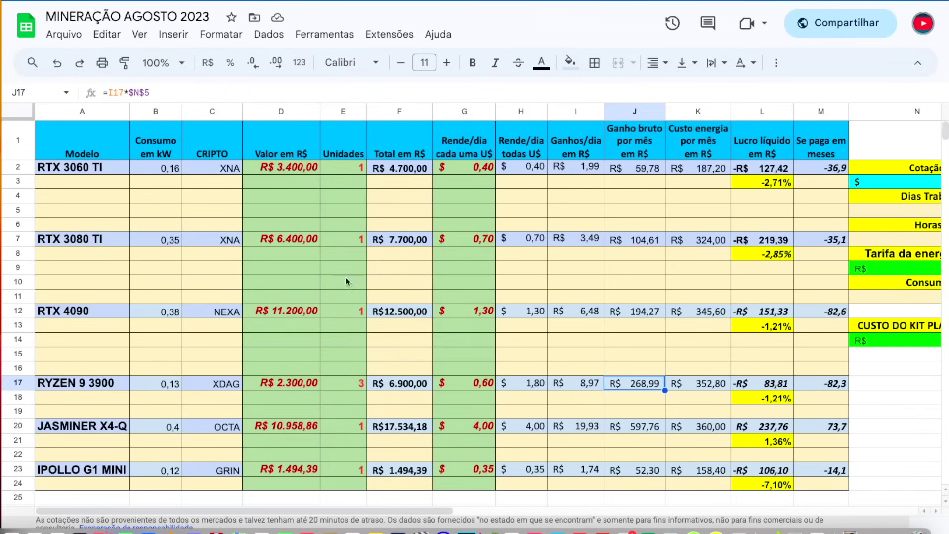
pyautogui.click(712, 385)
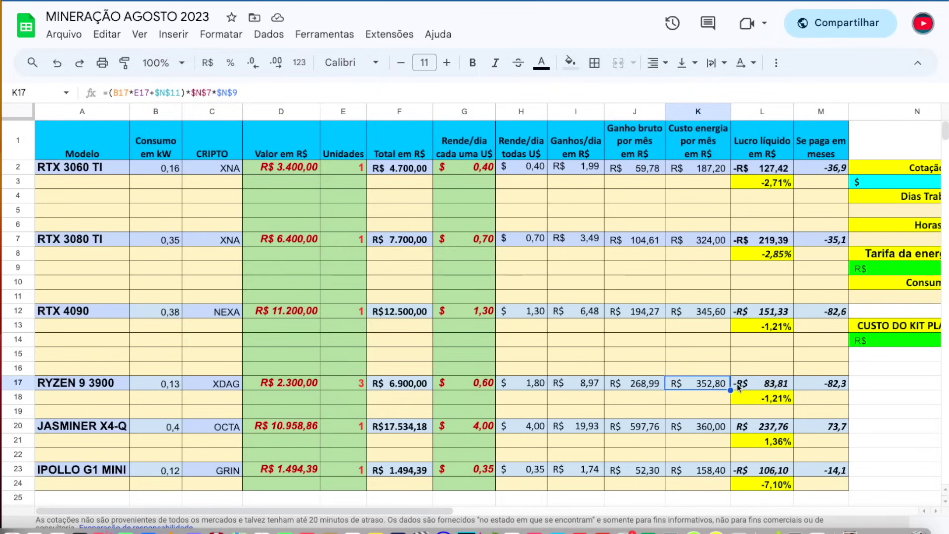
pyautogui.click(647, 384)
pyautogui.click(771, 398)
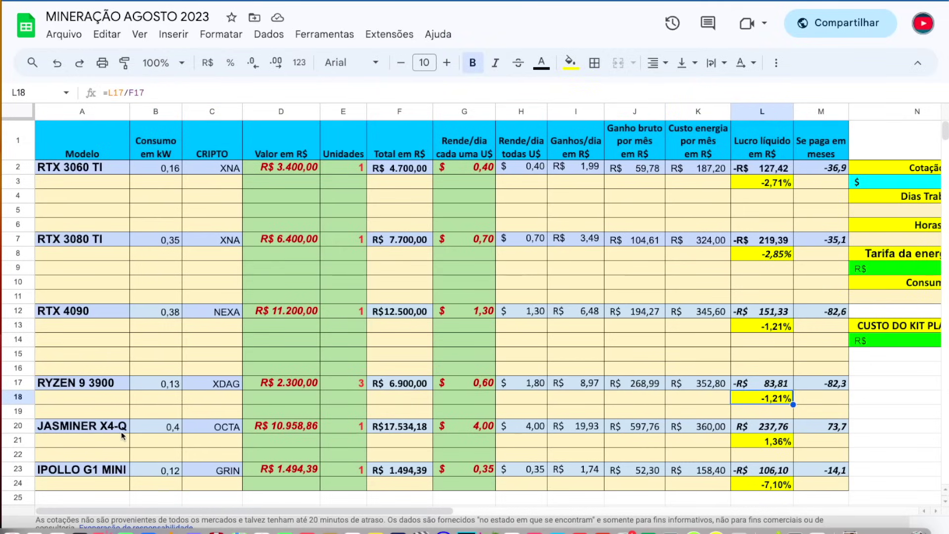
# - Check the JASMINER X4-Q's power consumption, daily yield, unit price formula and total cost
pyautogui.click(138, 428)
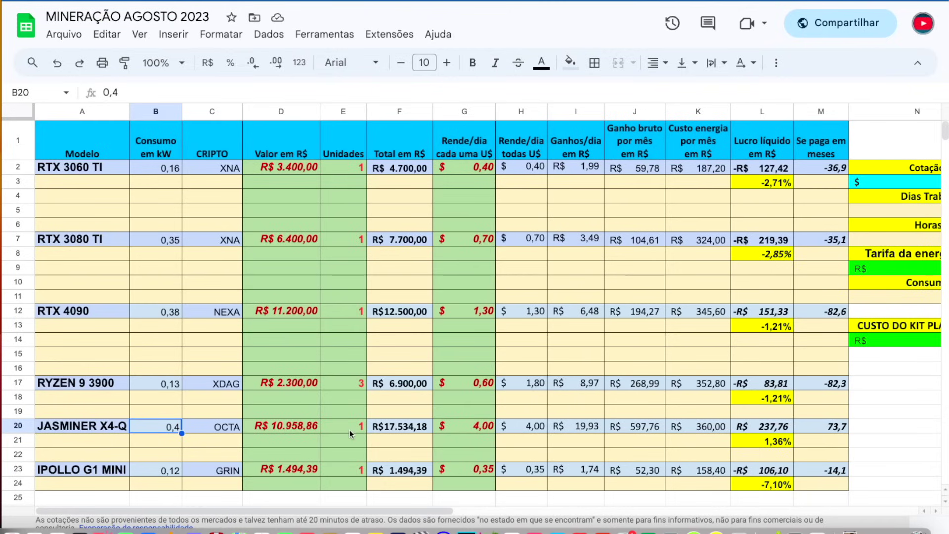
pyautogui.click(486, 428)
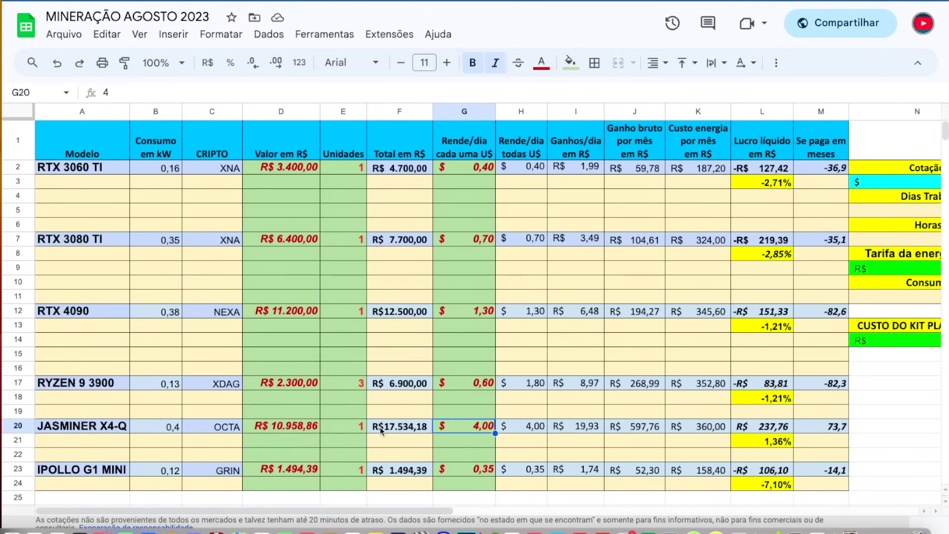
pyautogui.click(283, 428)
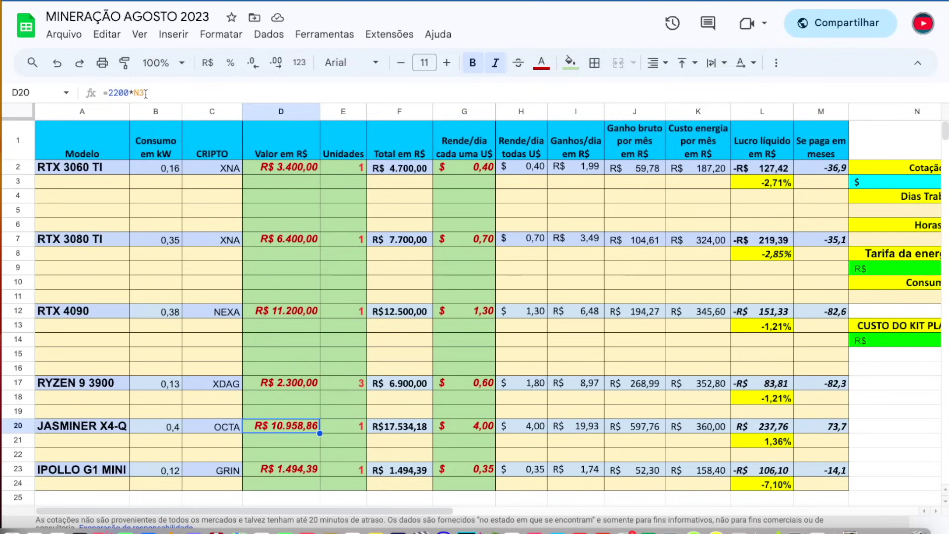
pyautogui.click(292, 447)
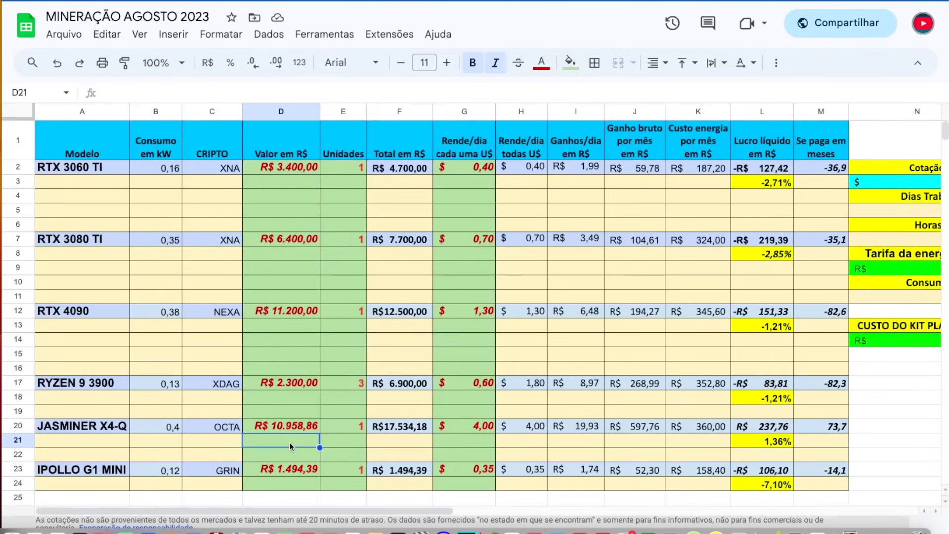
pyautogui.click(292, 428)
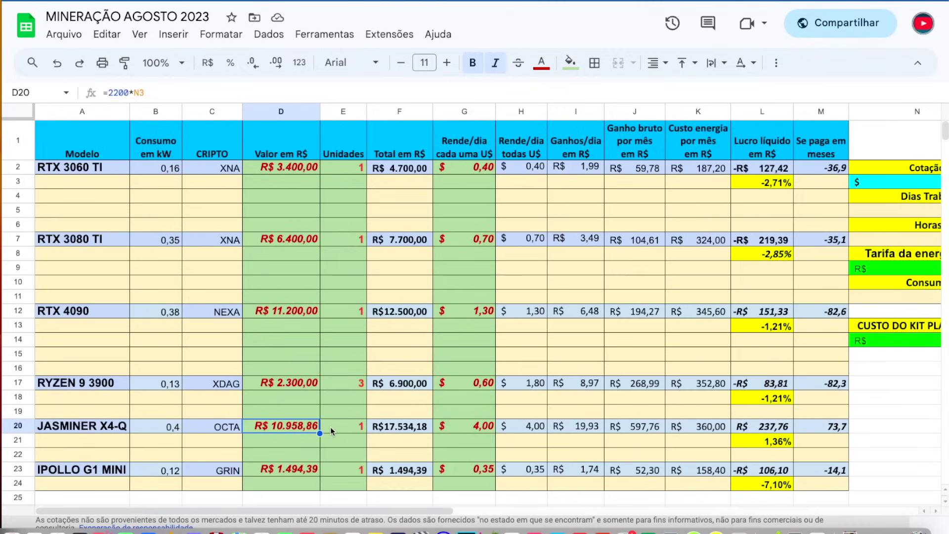
pyautogui.click(402, 427)
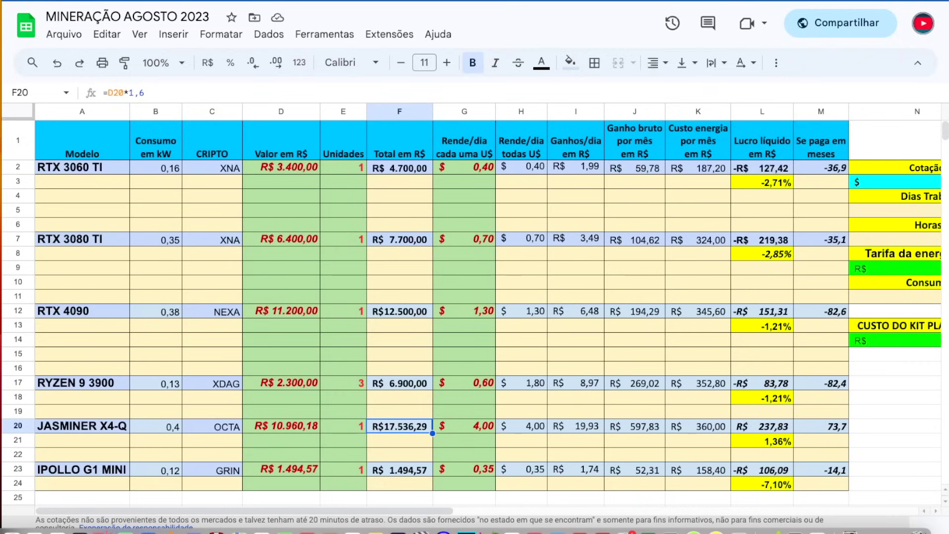
# - Check the JASMINER X4-Q's monthly gross earnings and energy cost, and compare its return percentage with the other models'
pyautogui.click(641, 428)
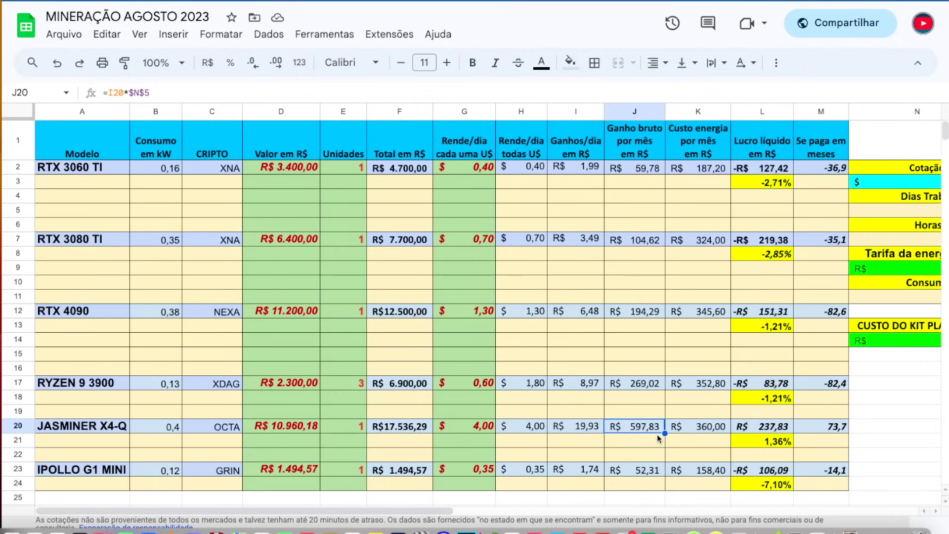
pyautogui.click(710, 429)
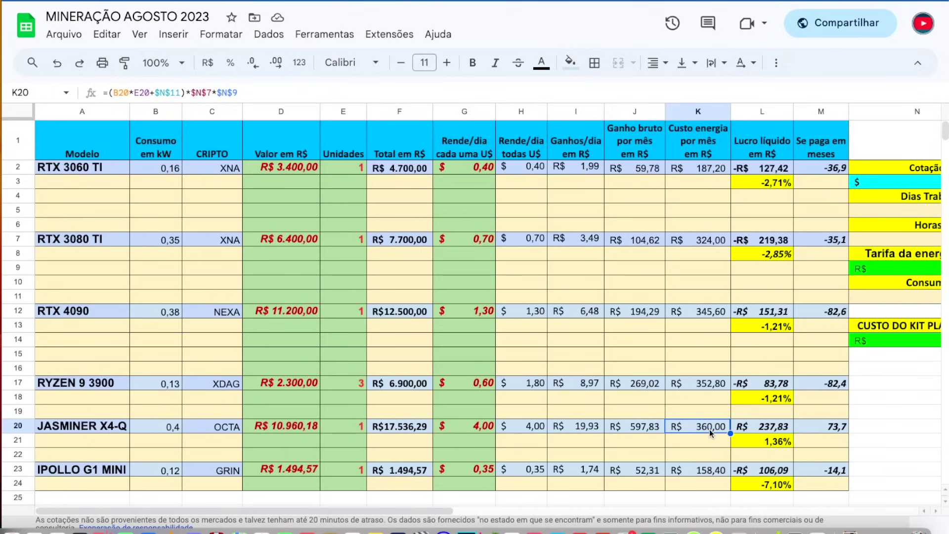
pyautogui.click(779, 444)
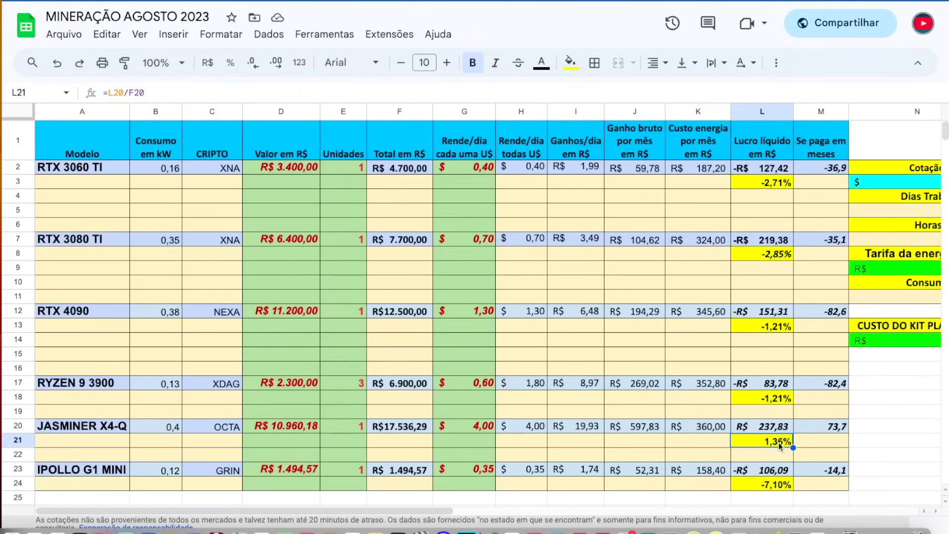
pyautogui.moveTo(778, 486); pyautogui.dragTo(772, 186)
pyautogui.click(772, 443)
# - Review the IPOLLO G1 MINI's daily yield, unit price formula and monthly energy cost
pyautogui.click(490, 470)
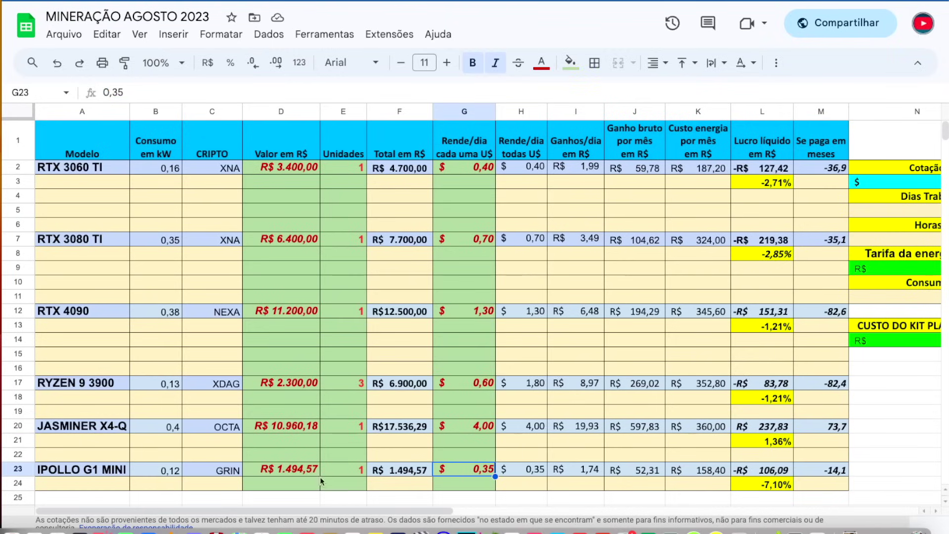
pyautogui.click(281, 472)
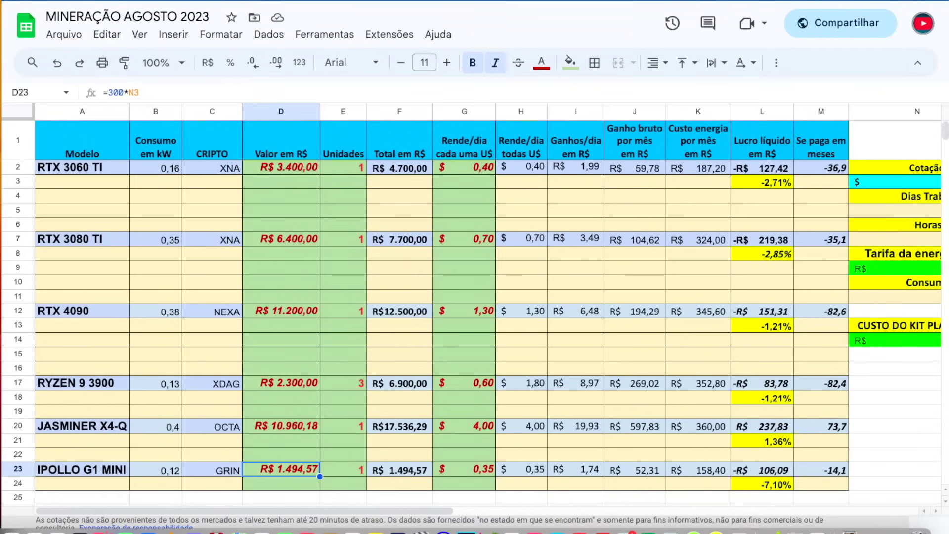
pyautogui.click(486, 471)
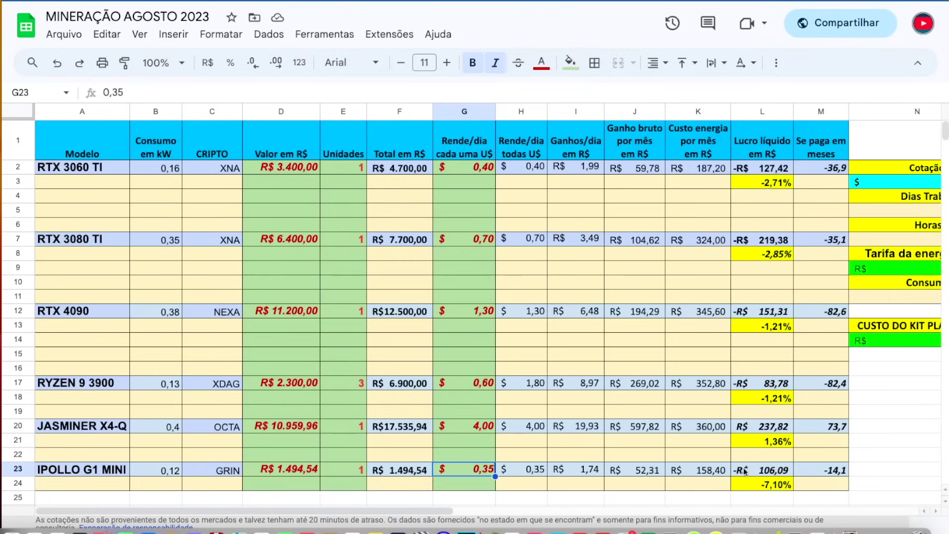
pyautogui.click(710, 472)
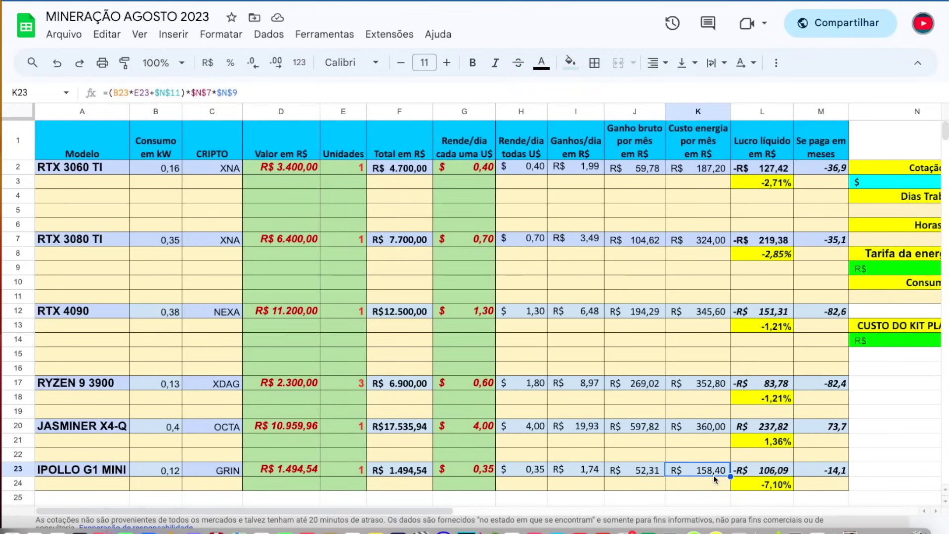
# - Set the energy tariff per kWh back to 0
pyautogui.click(902, 272)
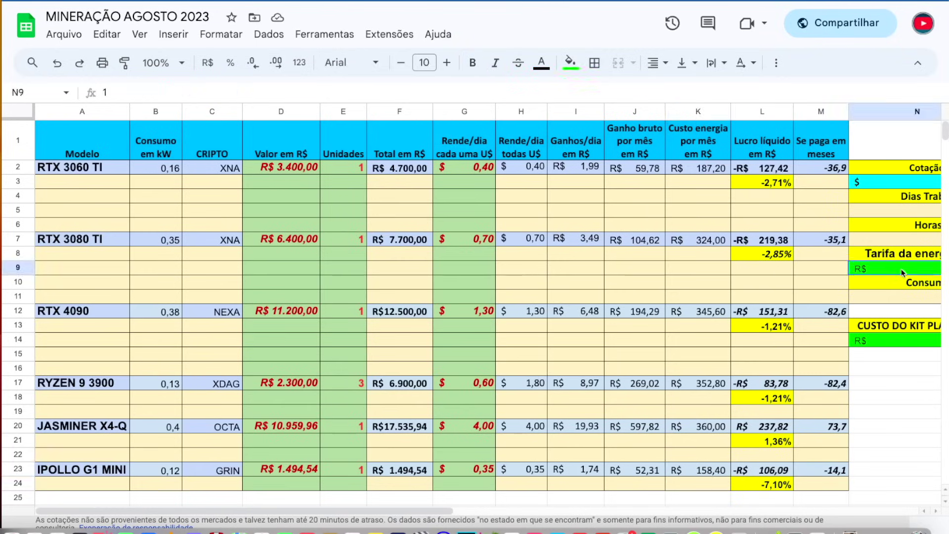
pyautogui.write('0')
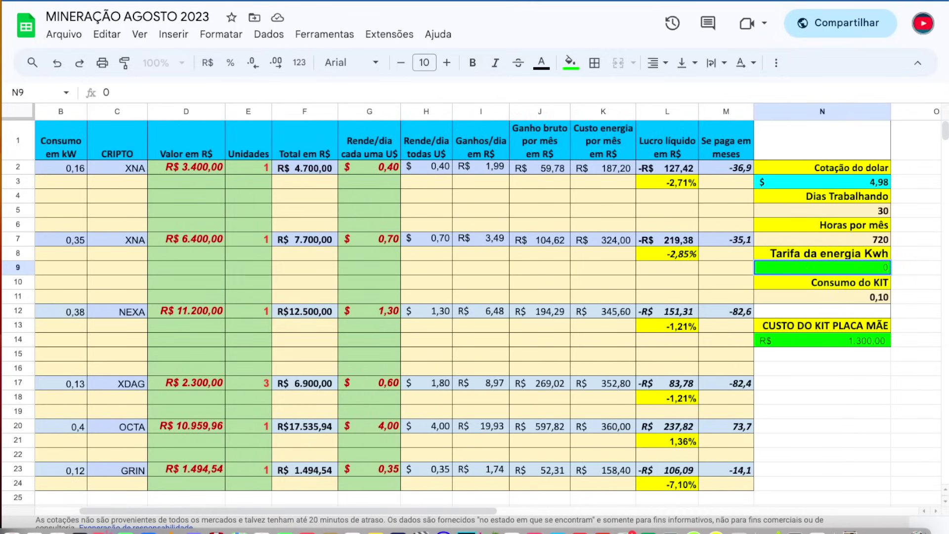
pyautogui.press('Return')
pyautogui.hscroll(-1, 678, 405)
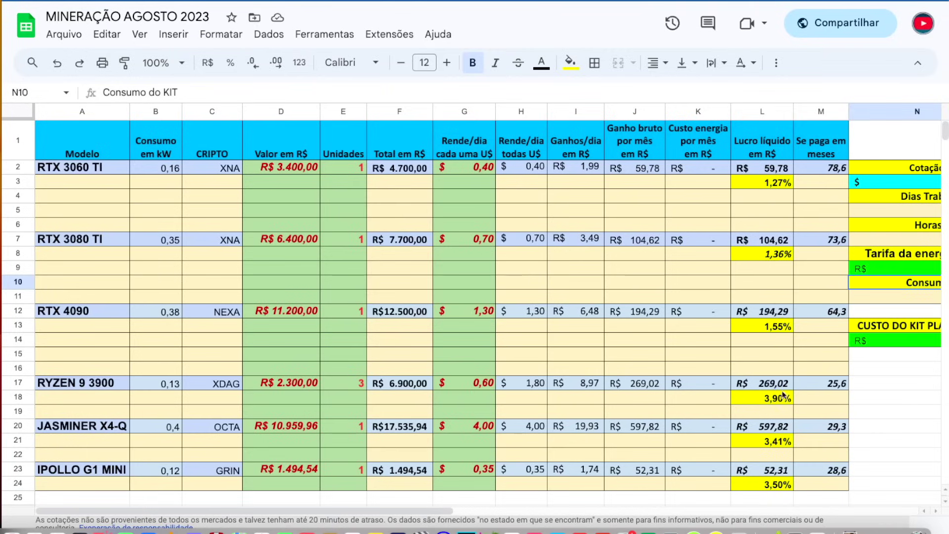
# - Compare the net return percentages of all six models, from the RTX 3060 TI down to the IPOLLO G1 MINI
pyautogui.click(779, 185)
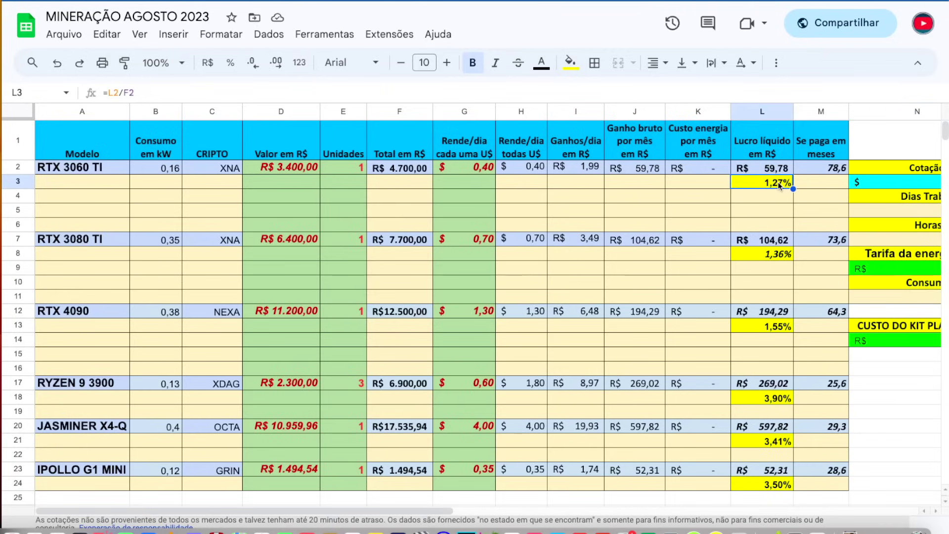
pyautogui.click(779, 255)
pyautogui.click(777, 326)
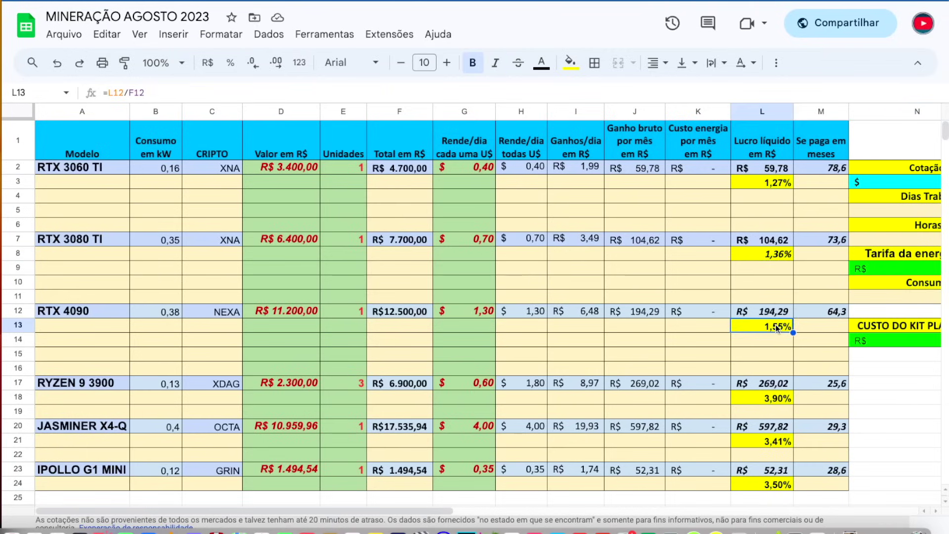
pyautogui.click(763, 399)
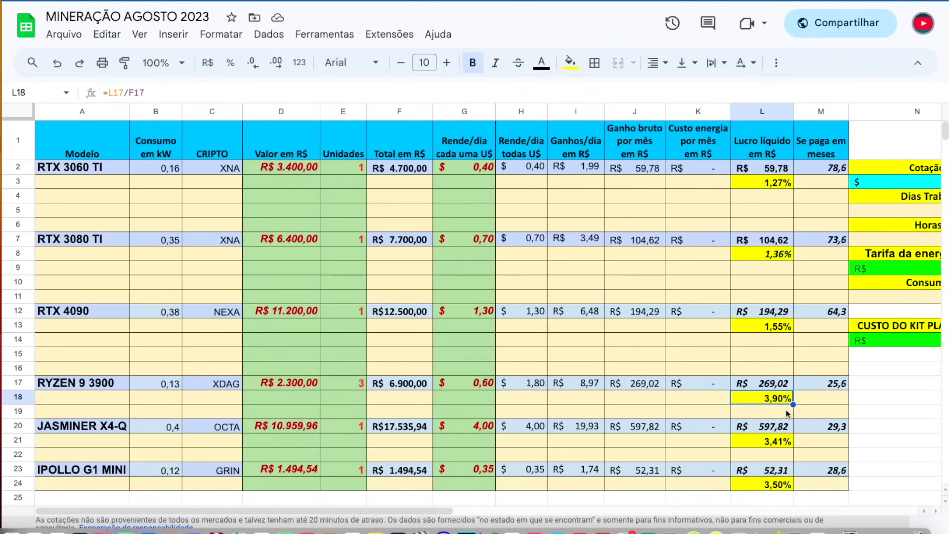
pyautogui.click(775, 441)
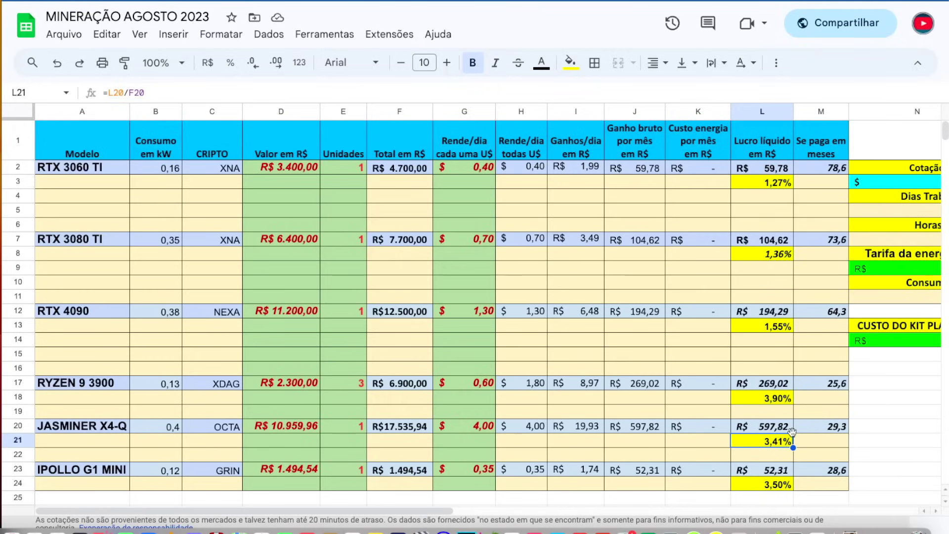
pyautogui.click(777, 487)
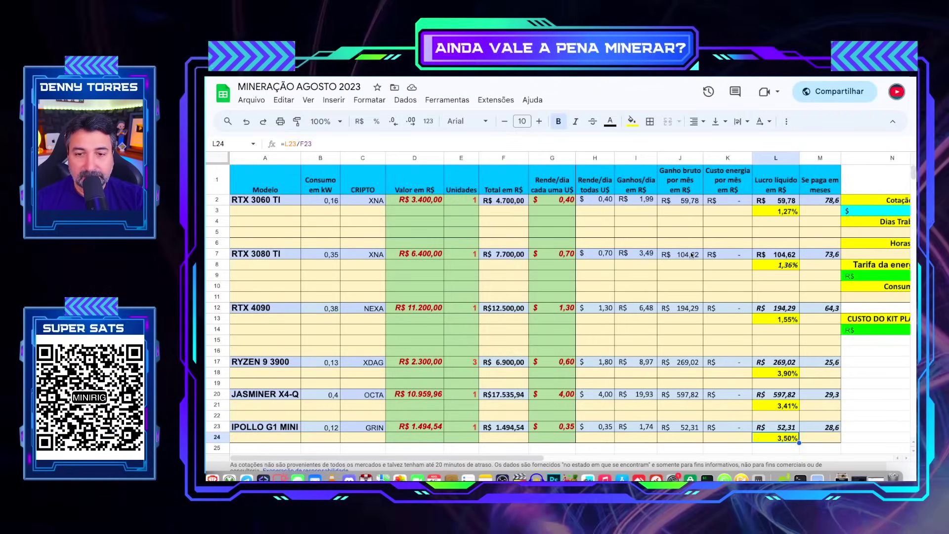
# - Add up the net profits of the RYZEN 9 3900, JASMINER X4-Q and IPOLLO G1 MINI in L25 with =L17+L20+L23
pyautogui.scroll(-3, 683, 252)
pyautogui.click(776, 365)
pyautogui.write('=L17+L20+L23')
pyautogui.press('Return')
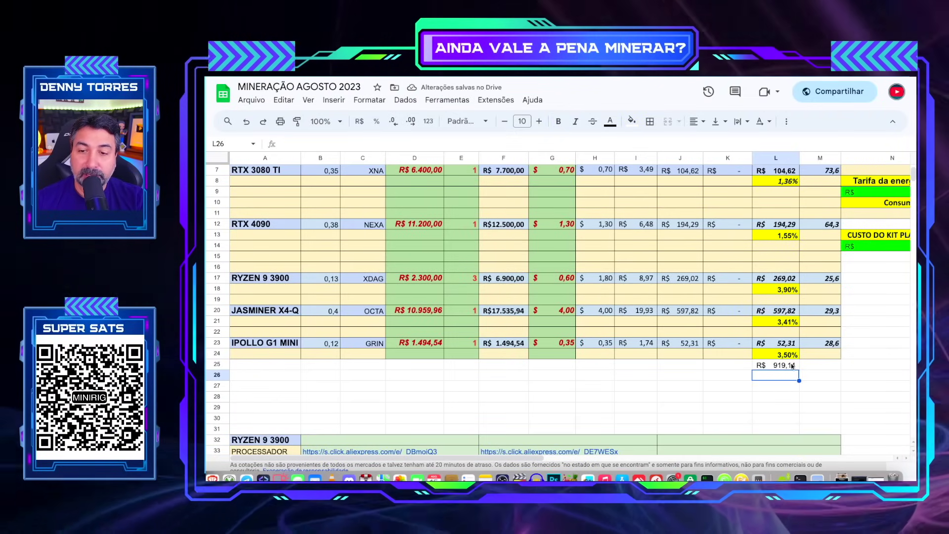
pyautogui.press('Up')
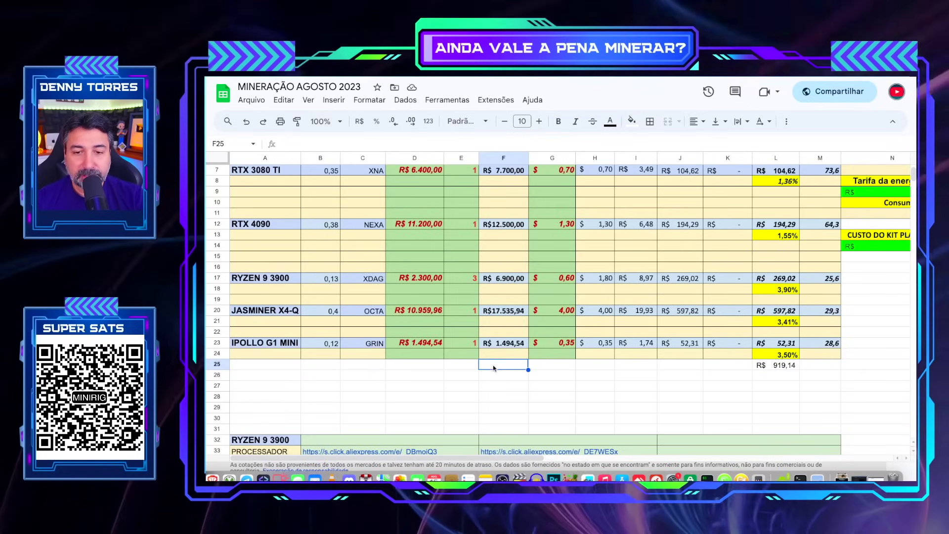
pyautogui.click(493, 365)
pyautogui.write('=')
pyautogui.press('Escape')
# - Set the number of IPOLLO G1 MINI units in E23 to 2
pyautogui.press('Up')
pyautogui.press('Up')
pyautogui.press('Left')
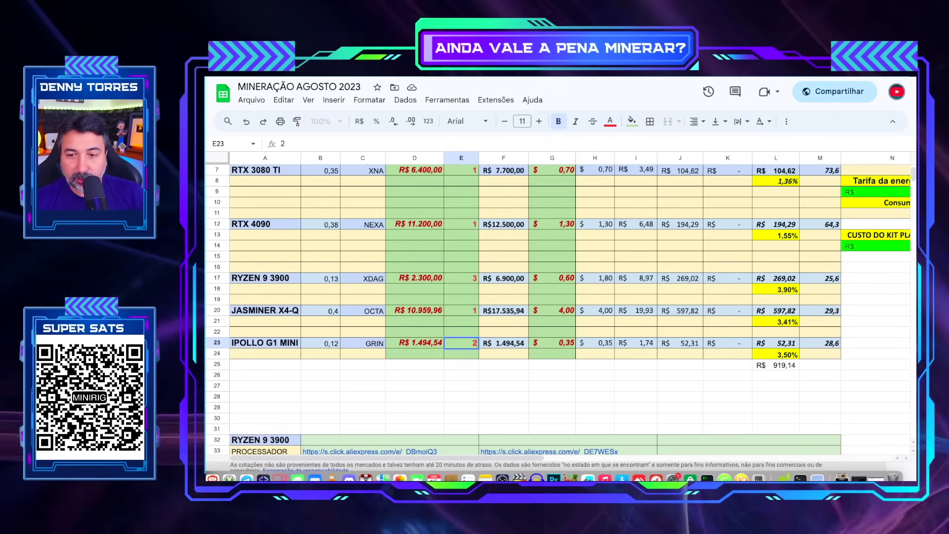
pyautogui.write('2')
pyautogui.press('Return')
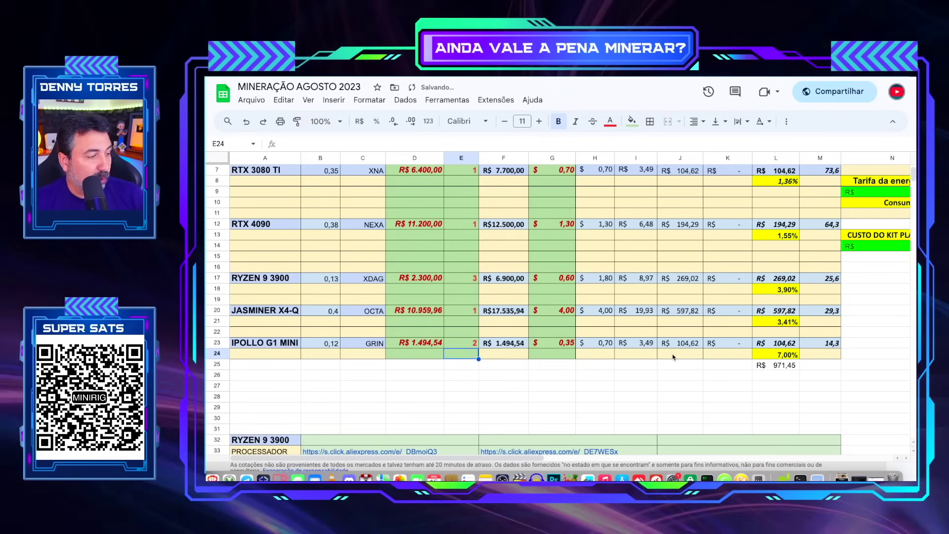
# - Make the IPOLLO G1 MINI's total cost in F23 multiply unit price by units with =D23*E23
pyautogui.press('Up')
pyautogui.press('Right')
pyautogui.write('=D23*')
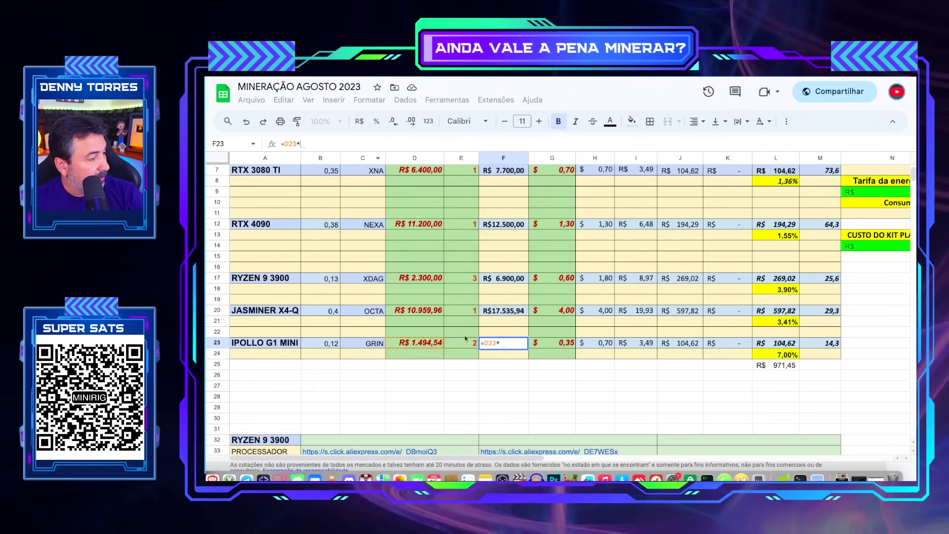
pyautogui.click(470, 341)
pyautogui.press('Return')
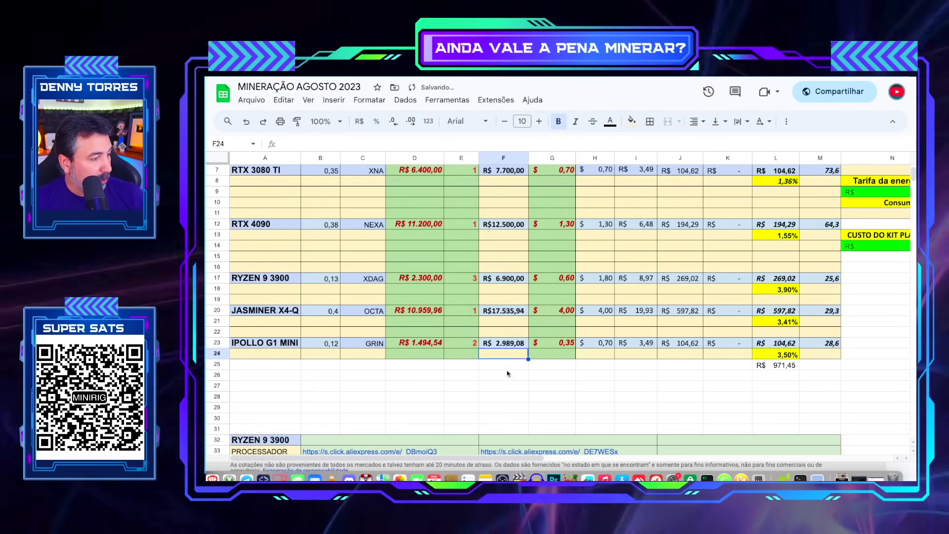
# - Add up the total costs of the RYZEN 9 3900, JASMINER X4-Q and IPOLLO G1 MINI in F25 with =F17+F20+F23
pyautogui.click(508, 364)
pyautogui.write('=')
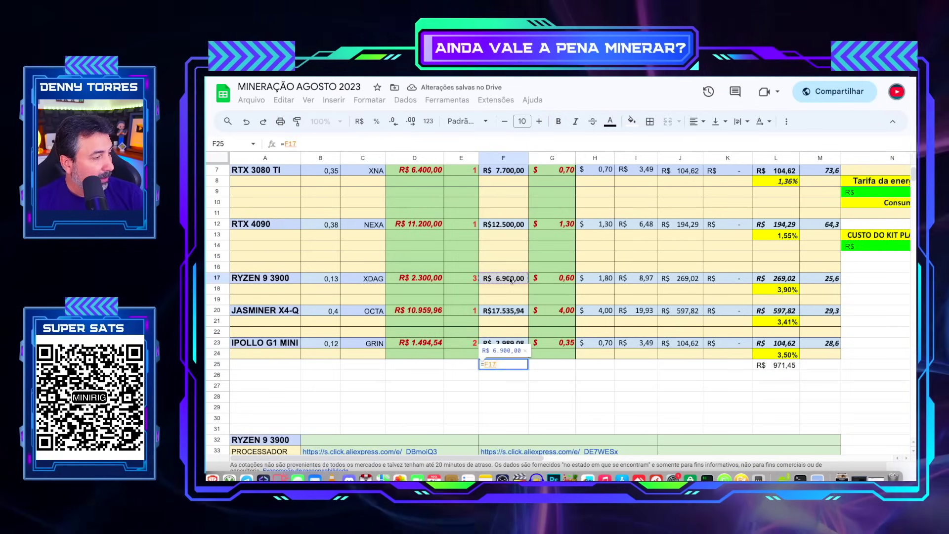
pyautogui.click(509, 278)
pyautogui.write('+')
pyautogui.click(514, 312)
pyautogui.write('+')
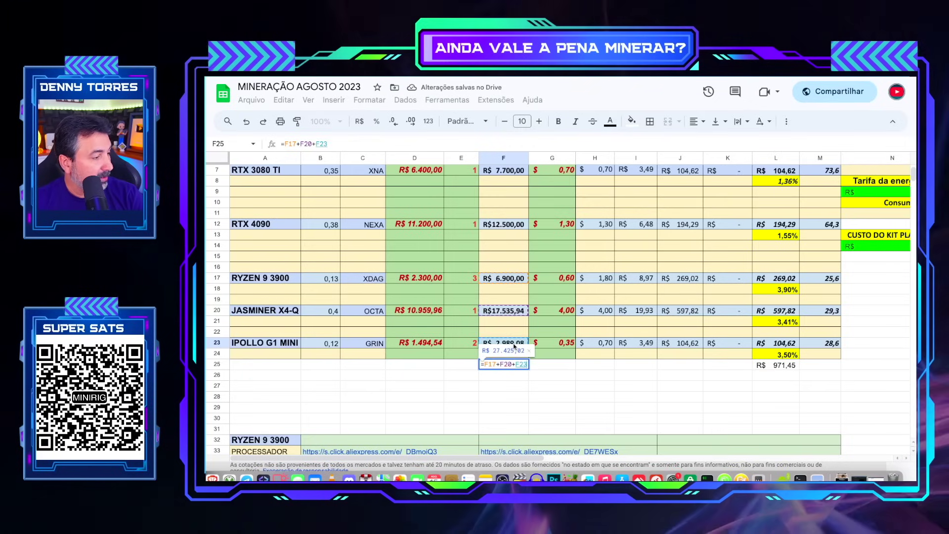
pyautogui.click(511, 342)
pyautogui.press('Return')
pyautogui.click(512, 366)
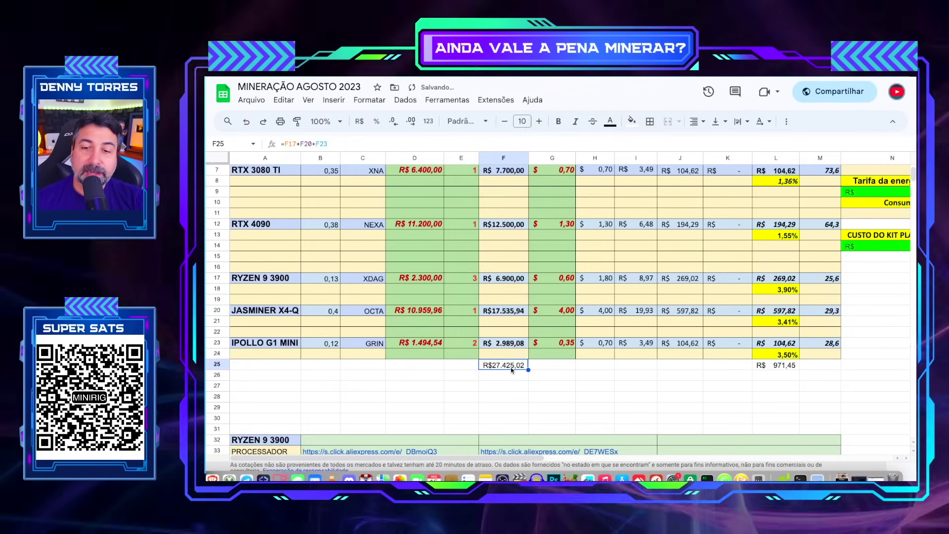
# - Calculate the combined return percentage in L26 by dividing the summed profit by the summed cost with =L25/F25
pyautogui.click(776, 375)
pyautogui.write('=')
pyautogui.click(786, 366)
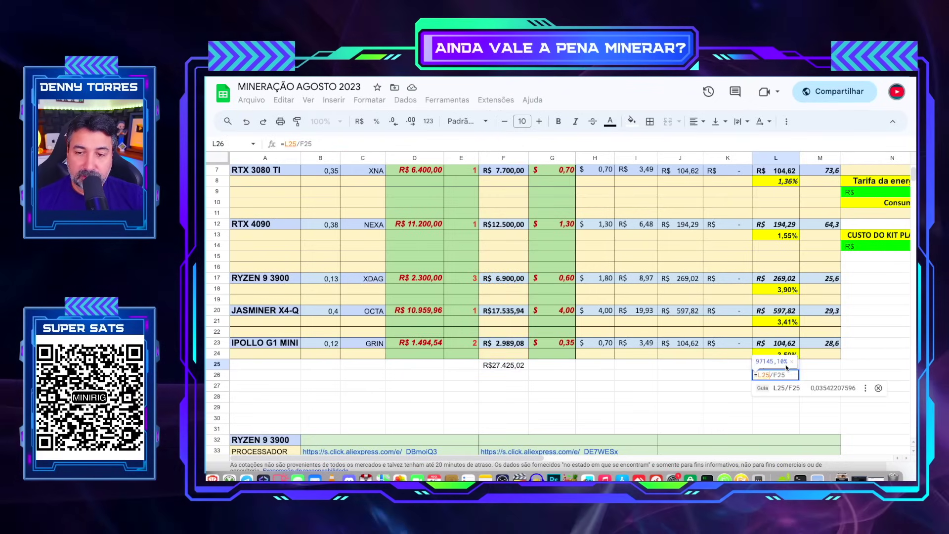
pyautogui.write('/')
pyautogui.click(520, 366)
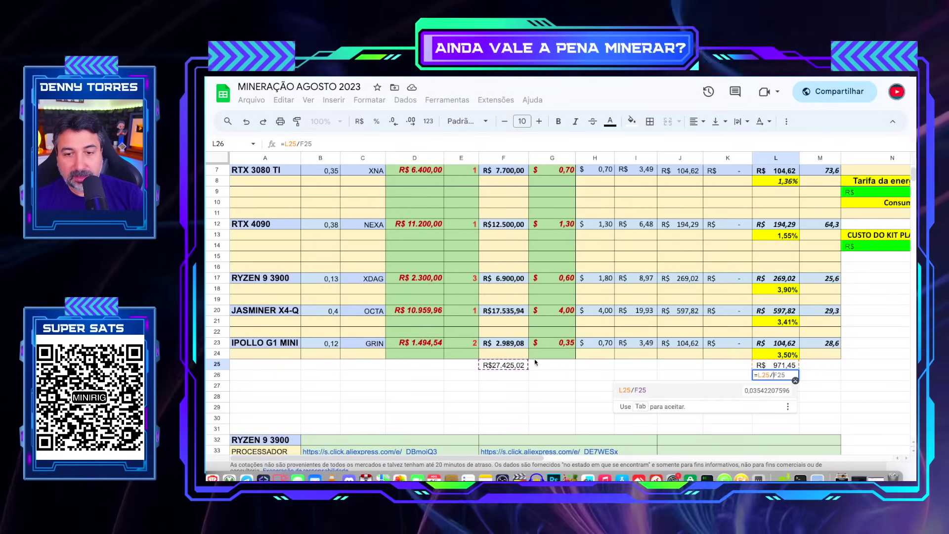
pyautogui.press('Return')
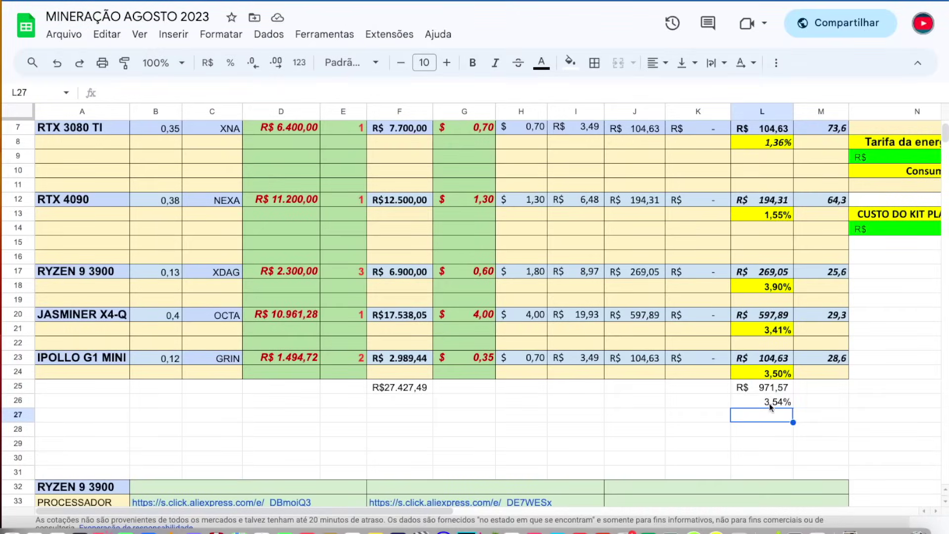
# - Fill the combined return percentage cell L26 with yellow
pyautogui.click(771, 402)
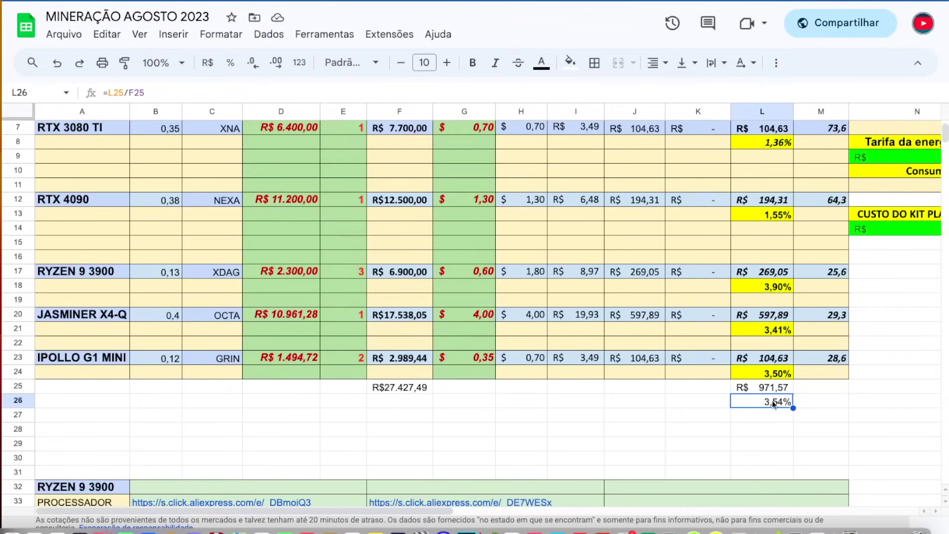
pyautogui.click(571, 62)
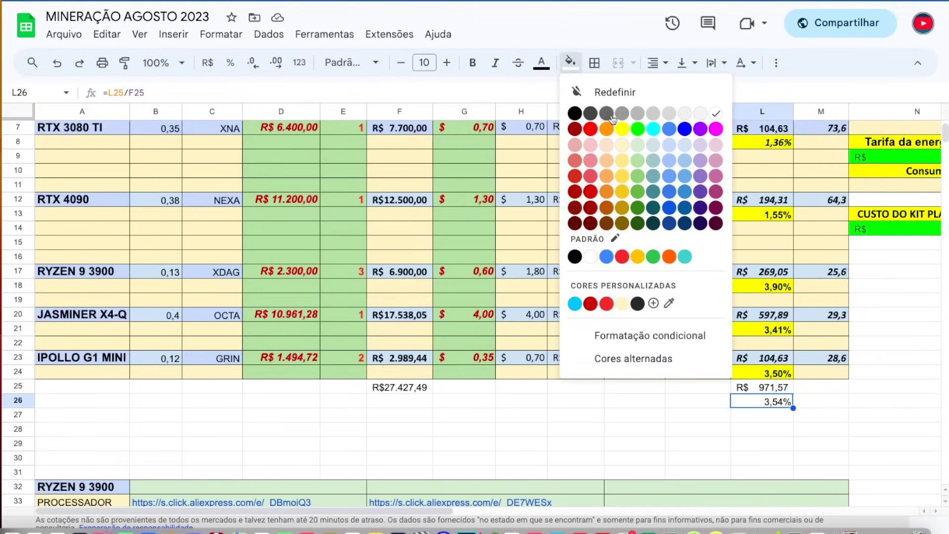
pyautogui.click(622, 133)
pyautogui.press('Left')
pyautogui.press('Left')
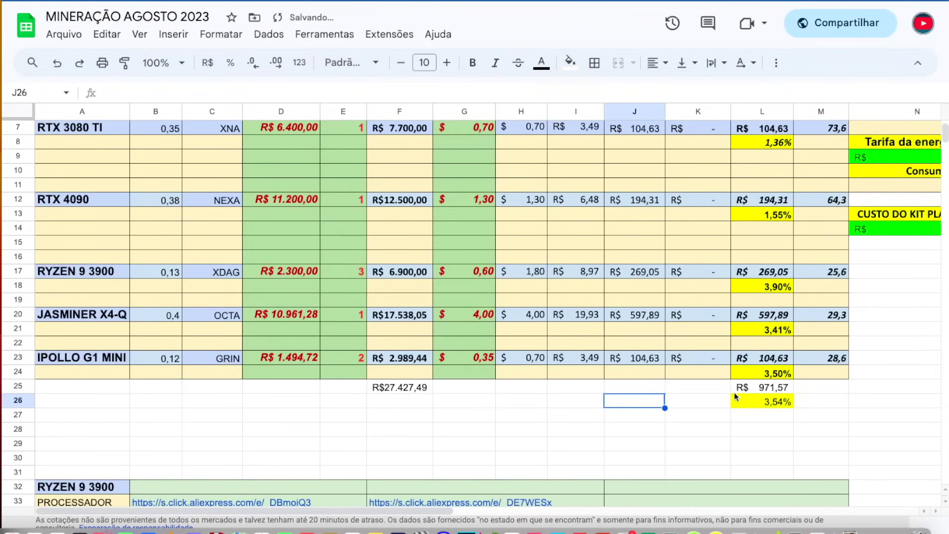